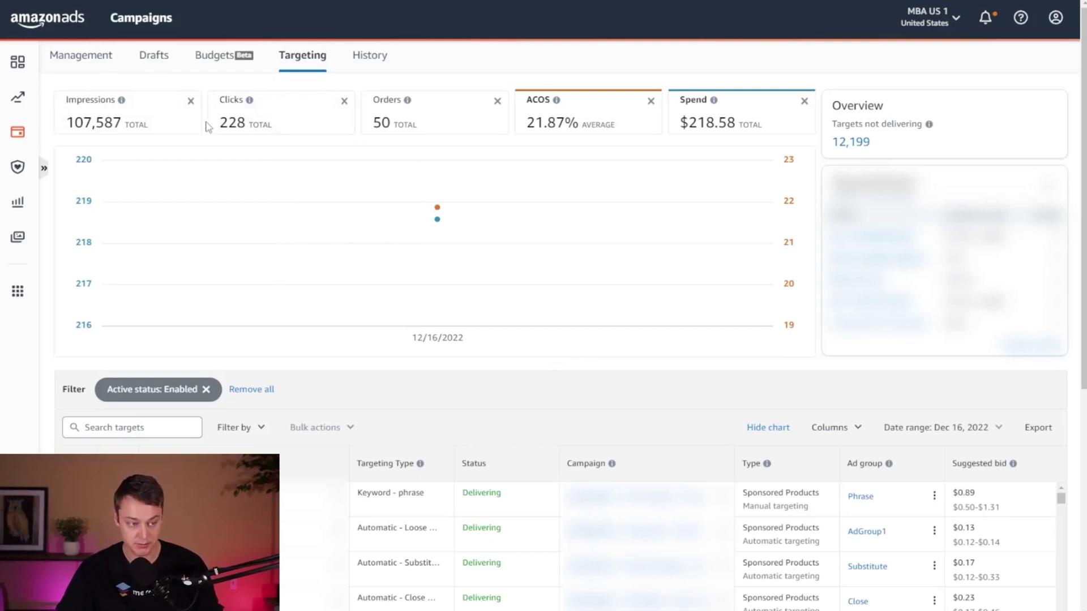
Step: Select every enabled target on the page and review the available bulk actions
mouse_move(300, 217)
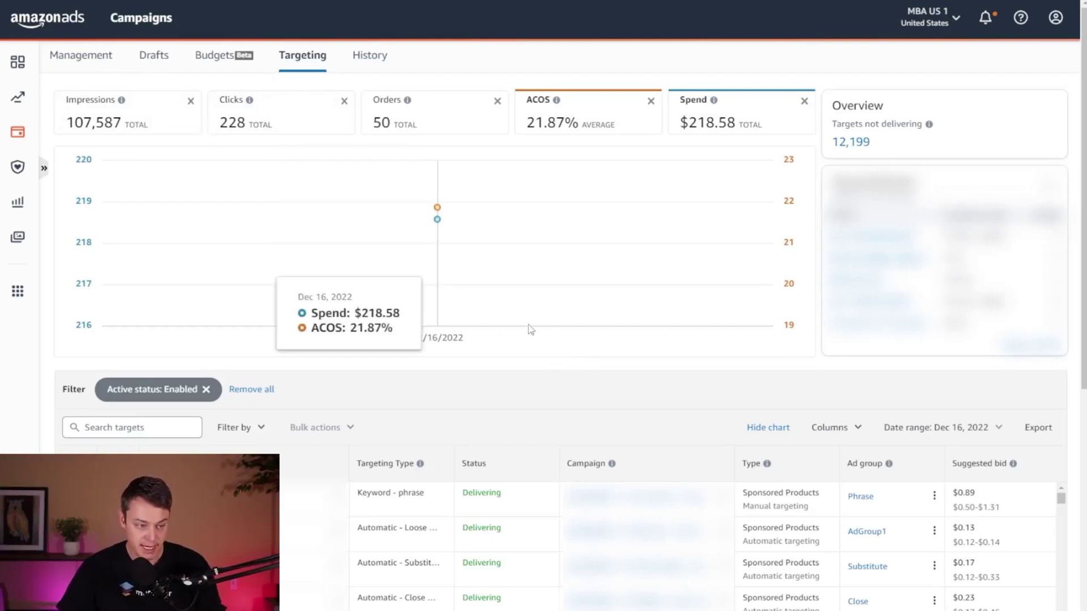
scroll(509, 328, "down", 5)
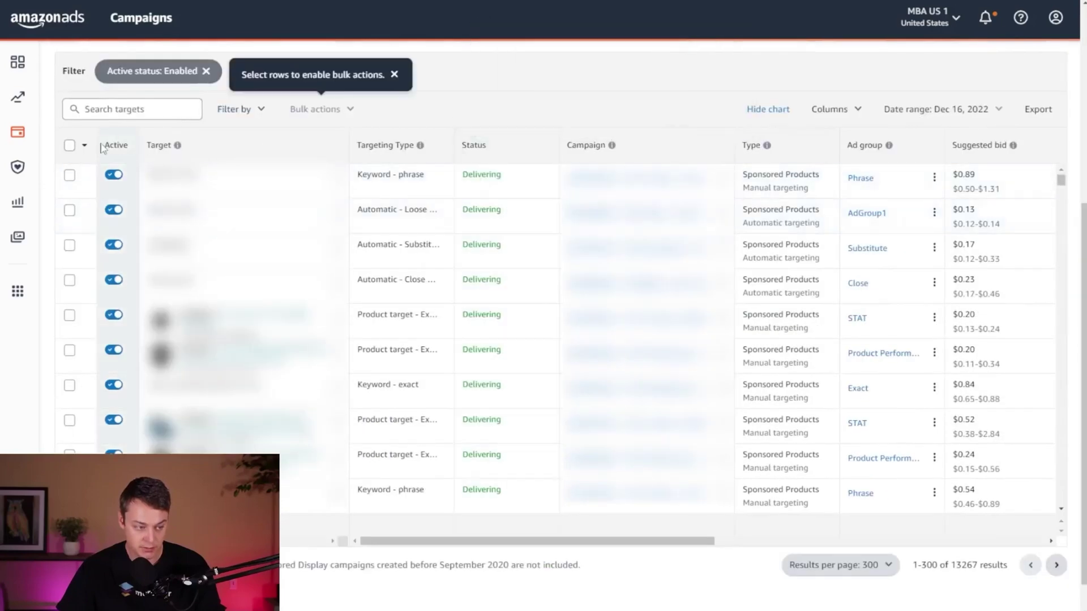
left_click(69, 145)
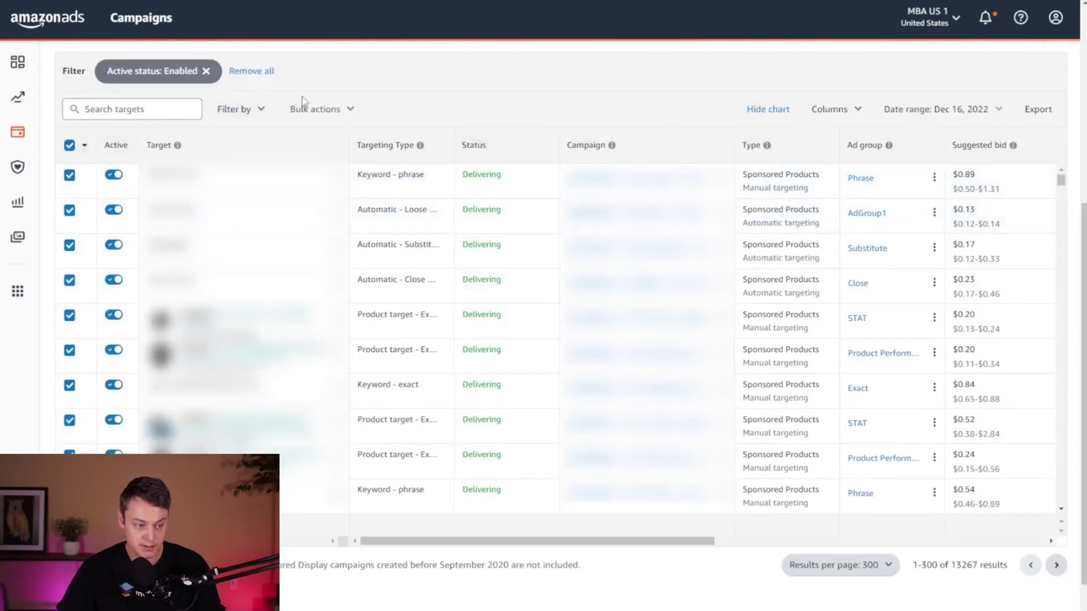
left_click(315, 109)
left_click(465, 80)
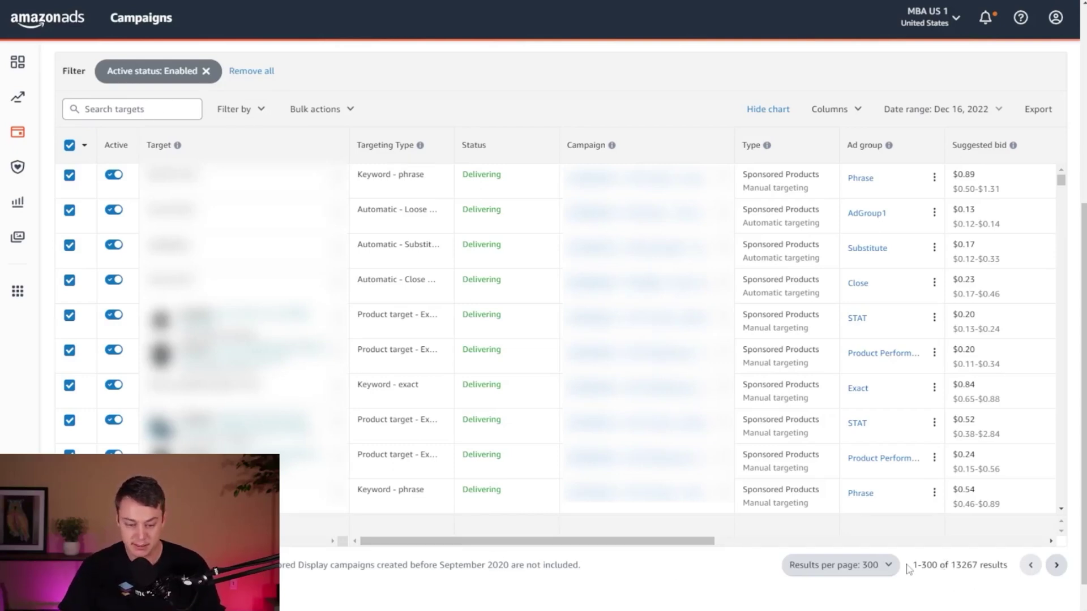
Step: Confirm the targets list keeps 300 results per page
left_click_drag(907, 568, 992, 580)
left_click(992, 581)
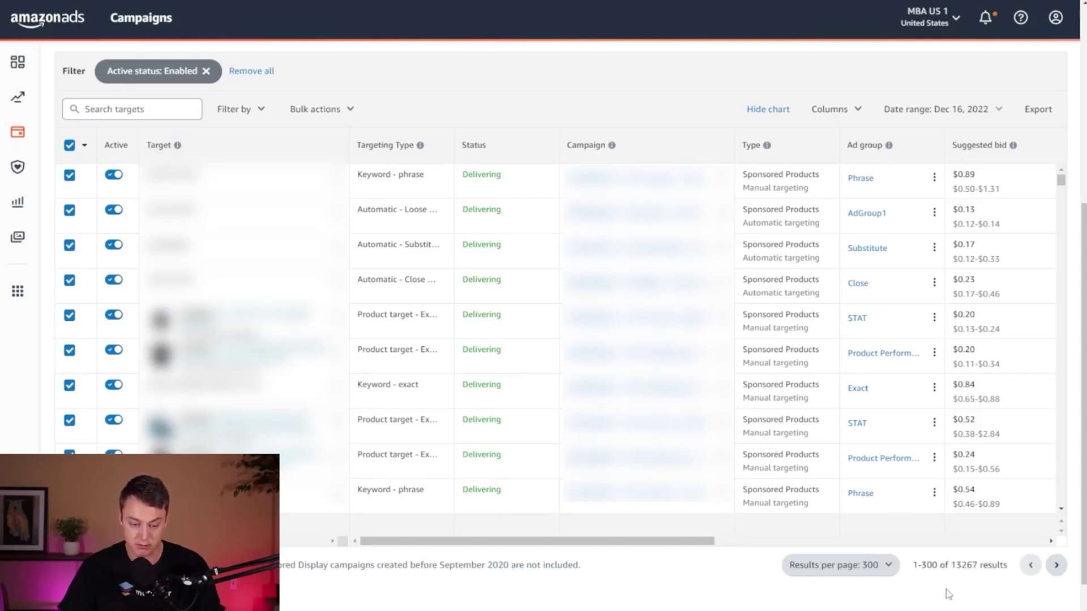
left_click(866, 565)
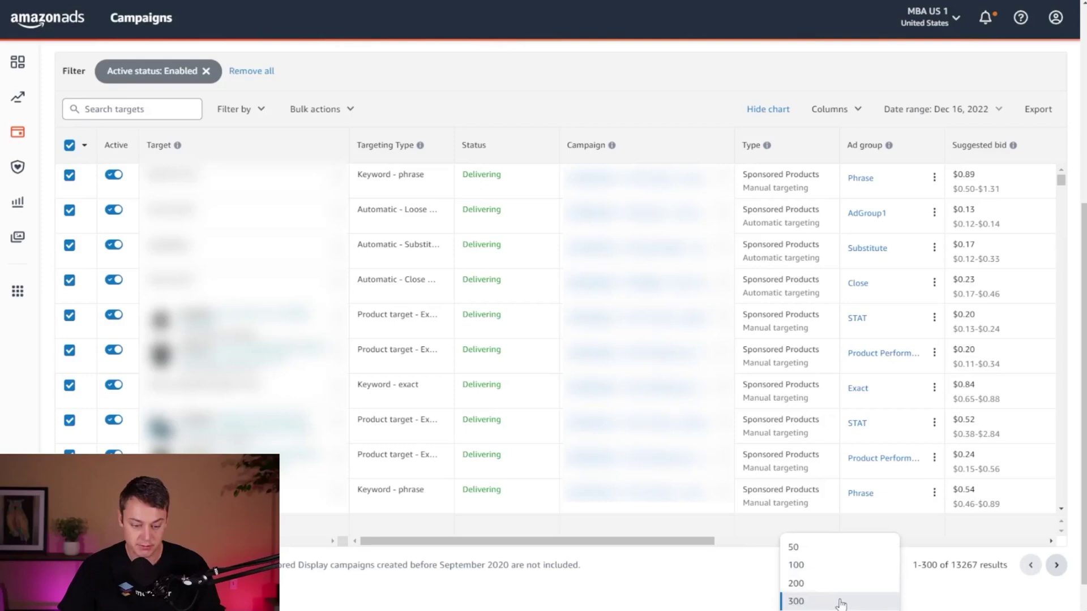
left_click(824, 603)
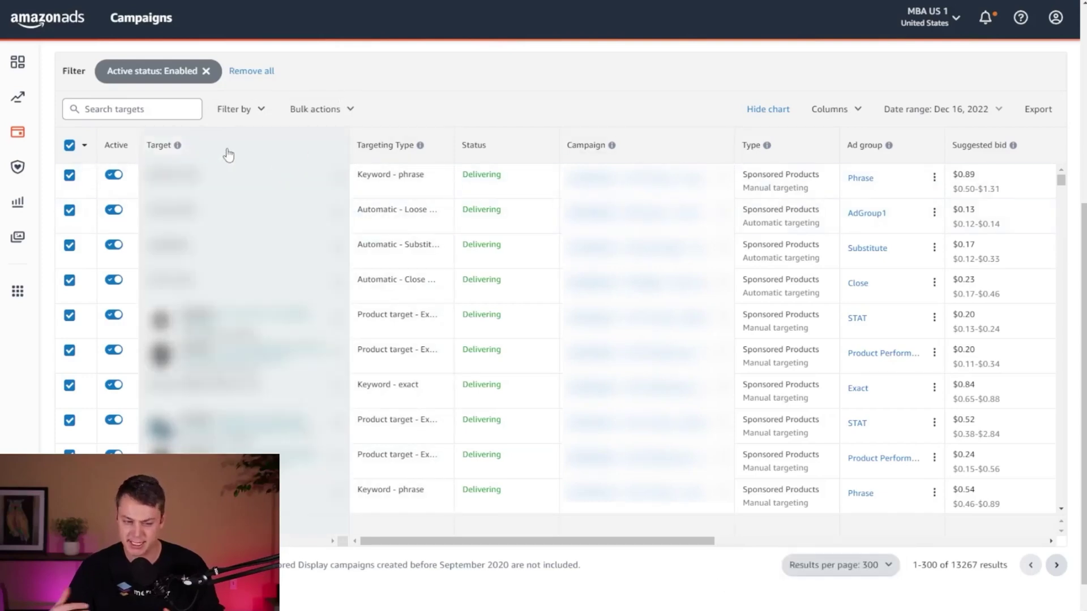
Step: Select all 285 enabled campaigns with the header checkbox
scroll(443, 164, "up", 2)
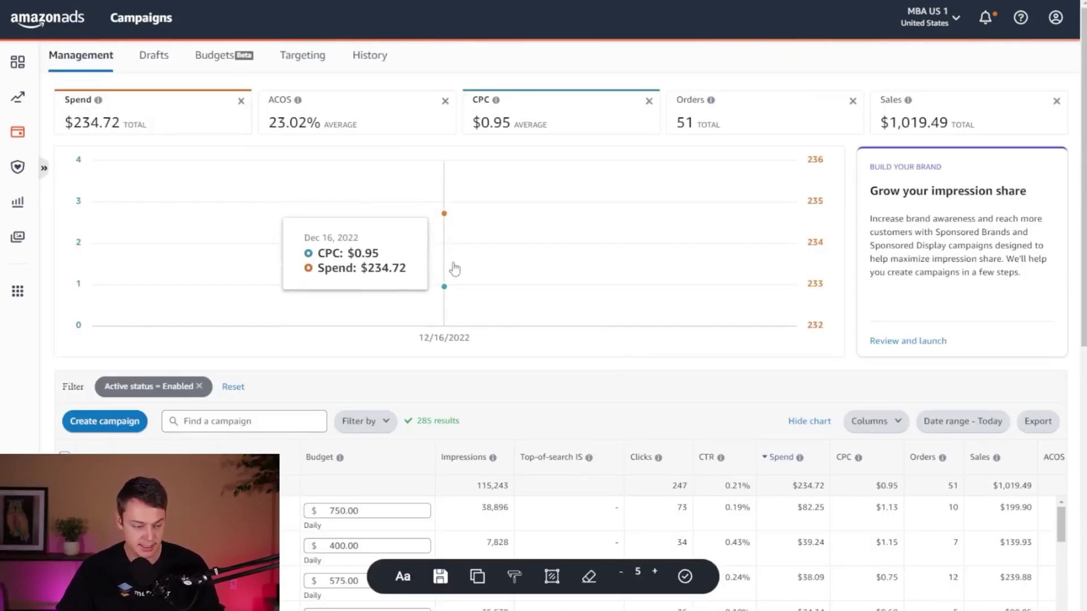
scroll(534, 379, "down", 4)
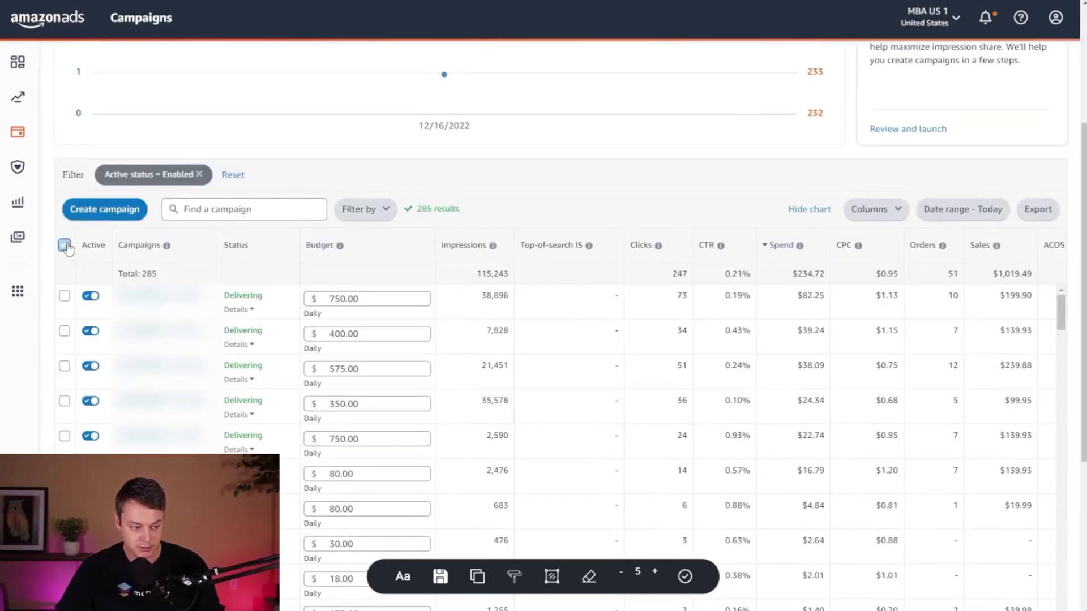
left_click(64, 245)
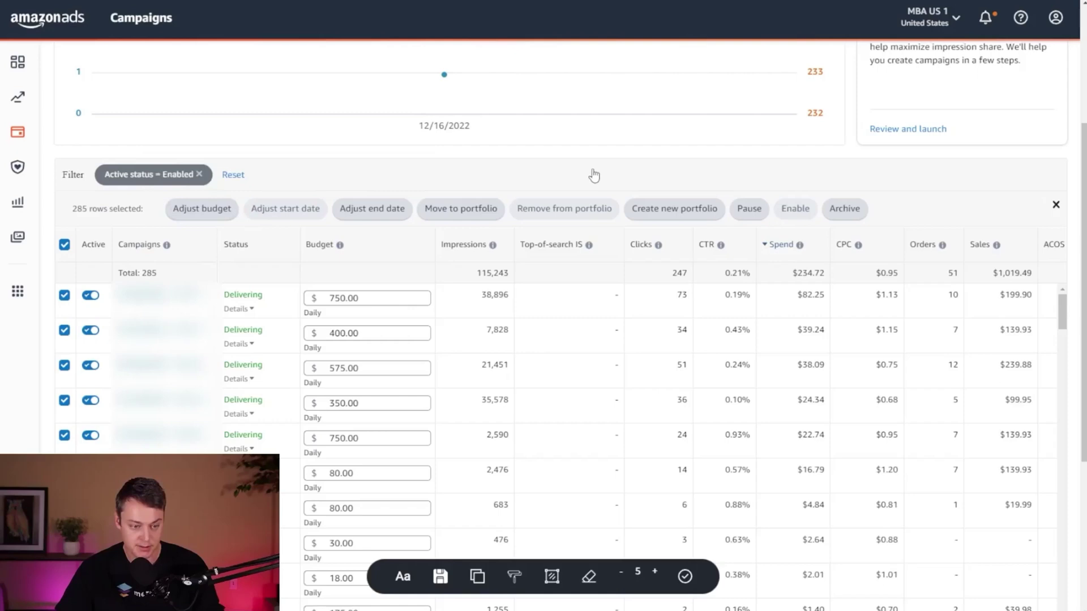
Step: Review the bulk bar and dismiss the warning about start dates not being changeable
scroll(852, 563, "down", 9)
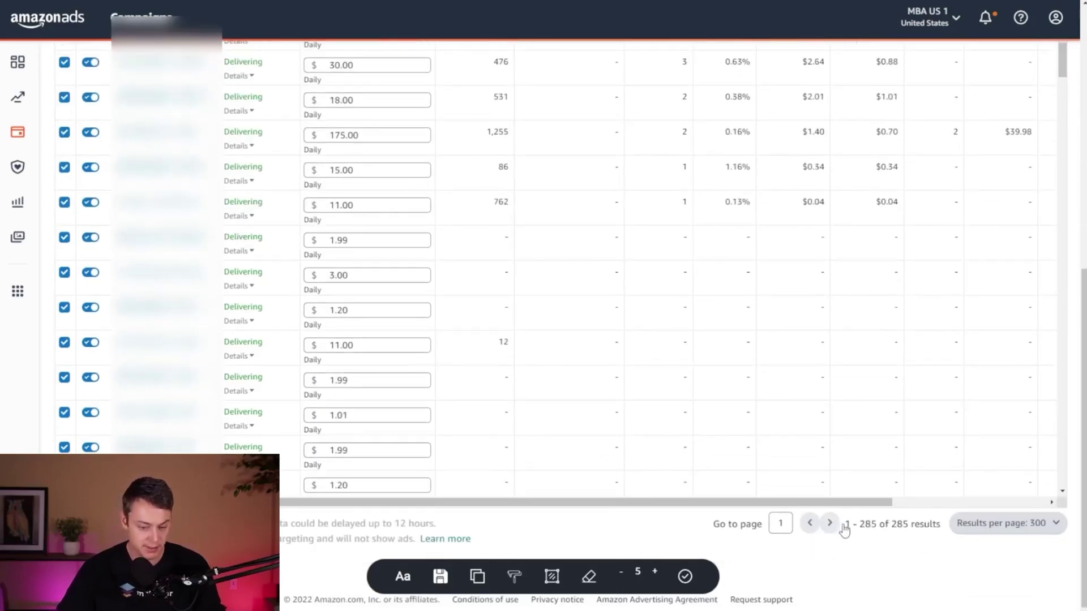
scroll(606, 206, "up", 10)
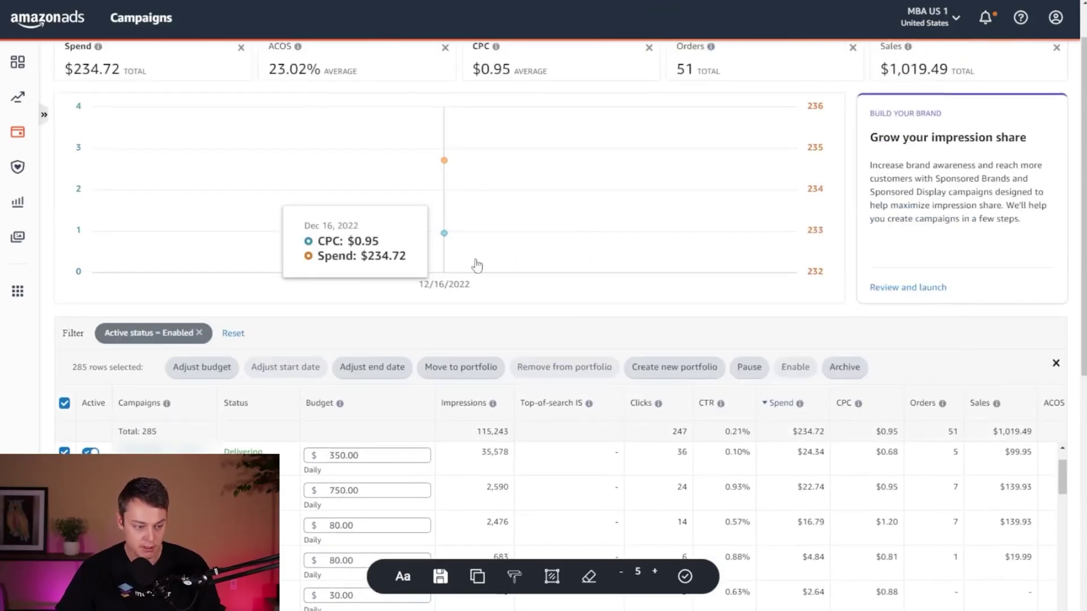
left_click(286, 366)
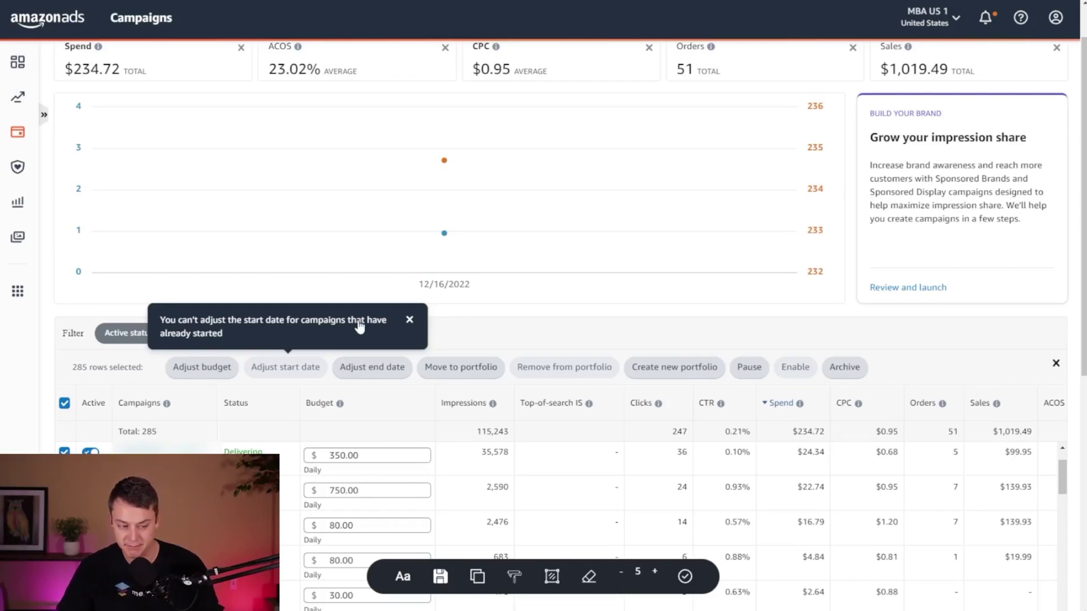
left_click(409, 320)
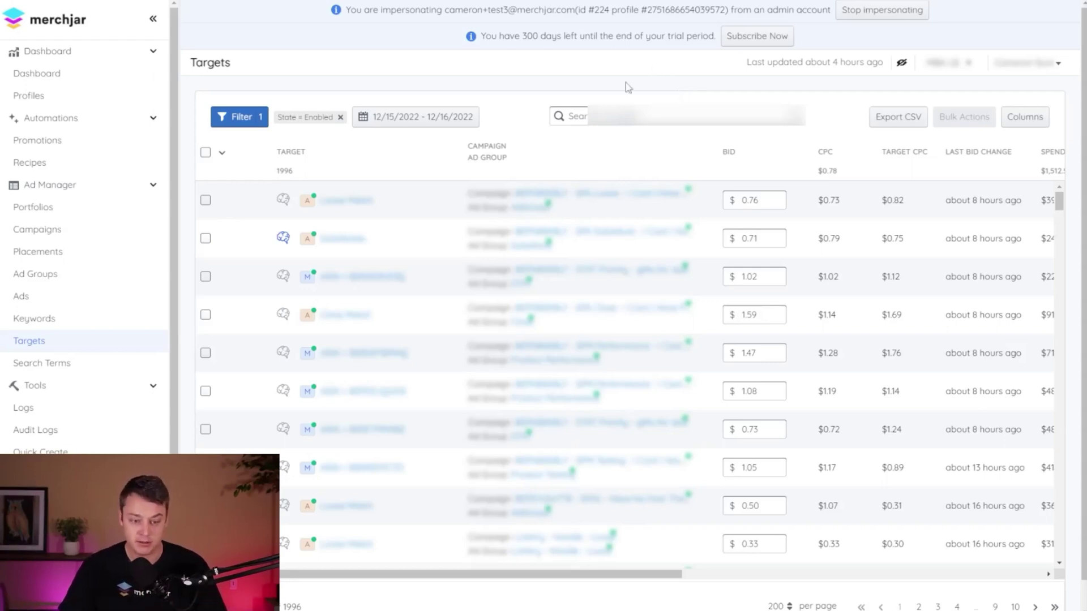
Step: Search the targets with a -not: keyword exclusion query, leaving 583 targets
left_click(576, 116)
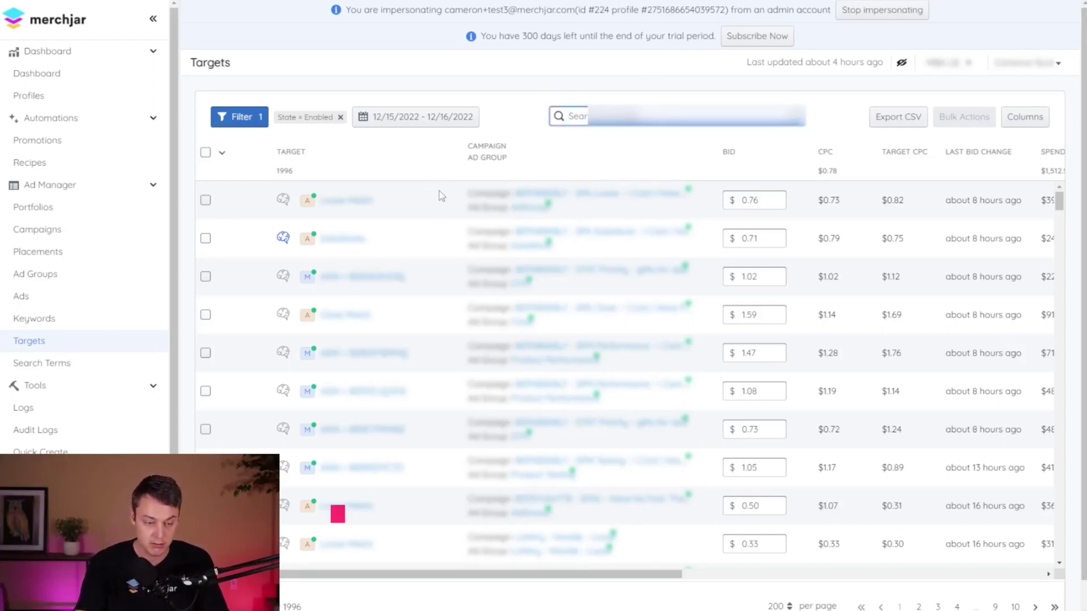
type("-not:")
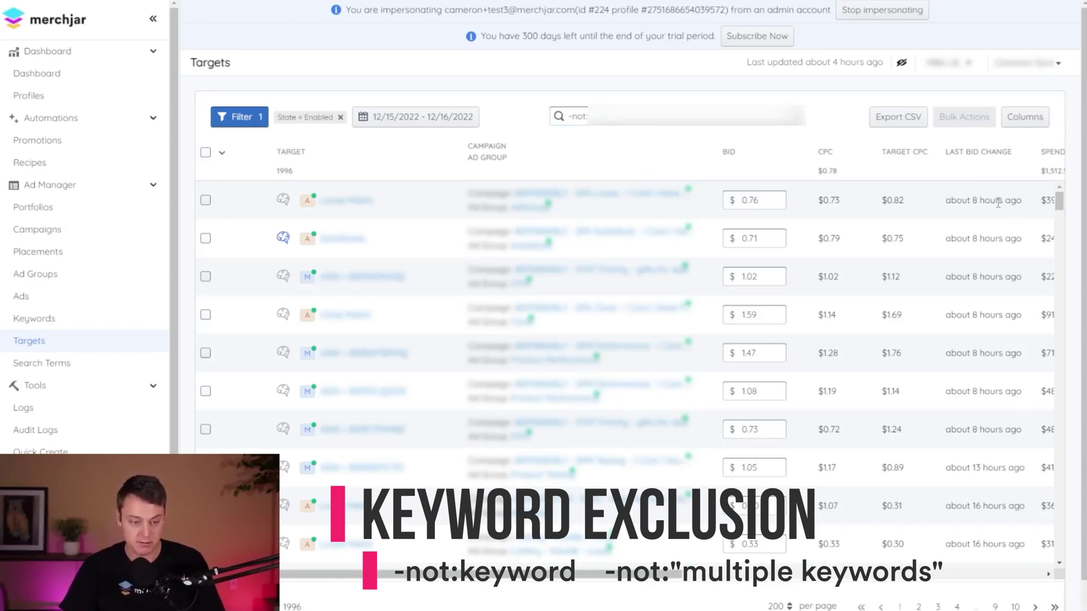
left_click(586, 118)
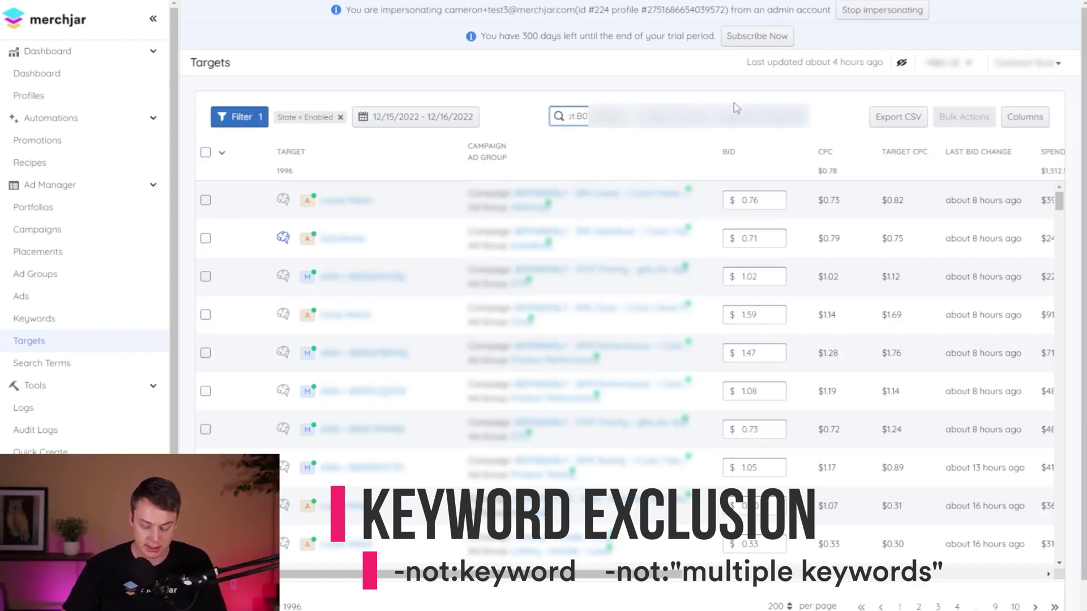
key("Return")
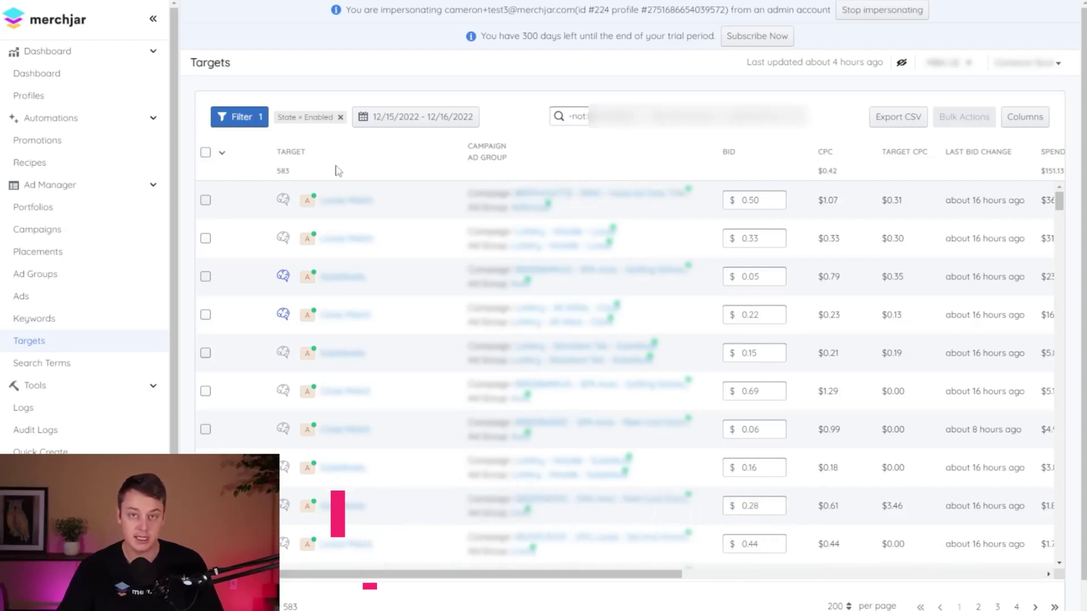
Step: Select all 583 matching targets across pages and start a bulk bid change
left_click(209, 164)
left_click(222, 153)
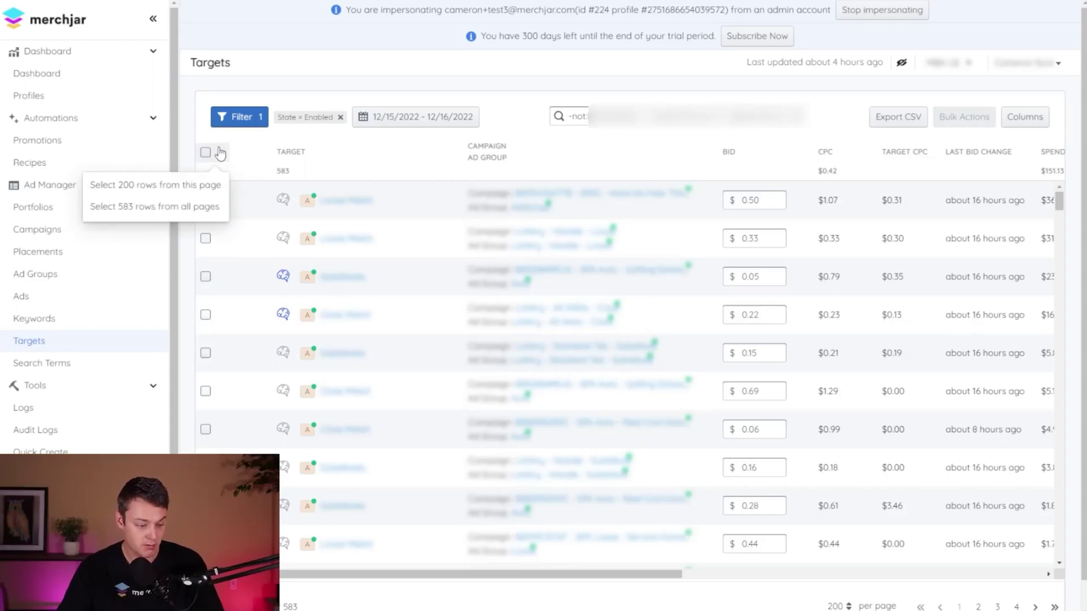
left_click(149, 209)
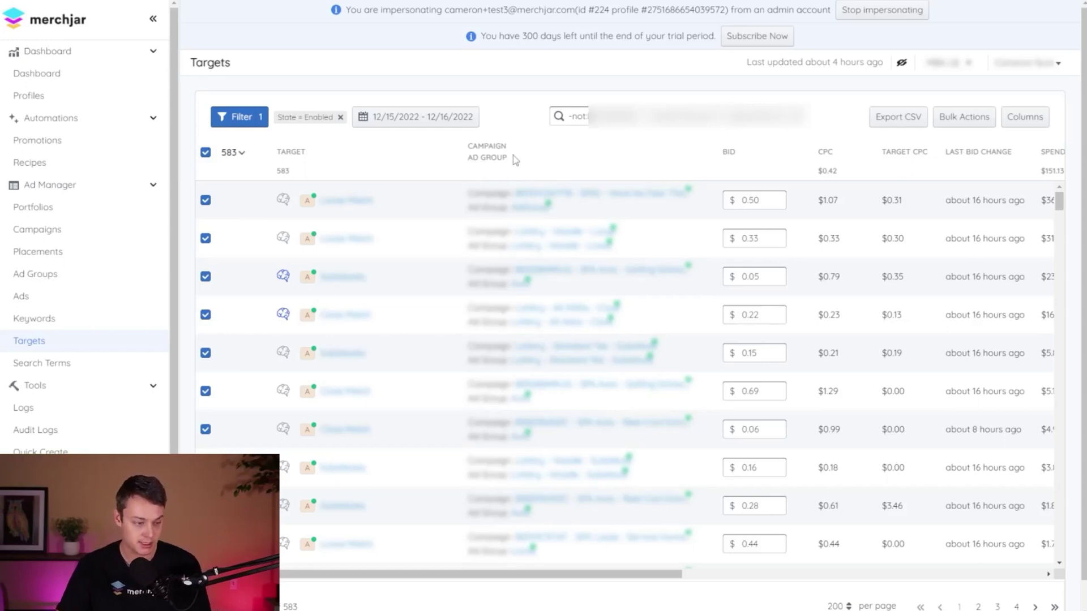
left_click(960, 121)
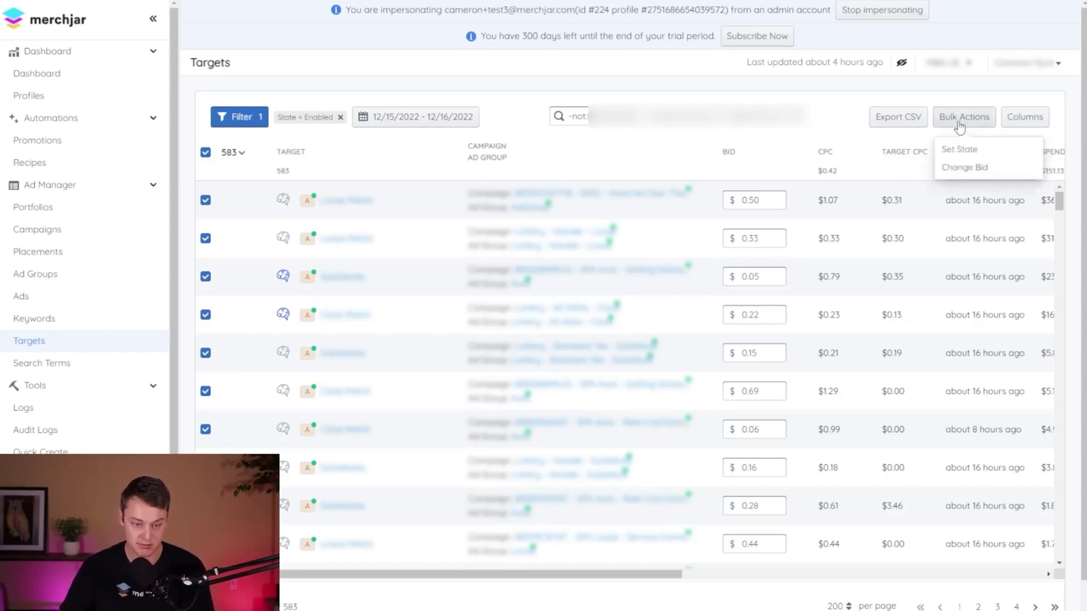
left_click(964, 170)
Step: Enter a 90% percentage bid decrease in the Bid dialog
left_click(532, 320)
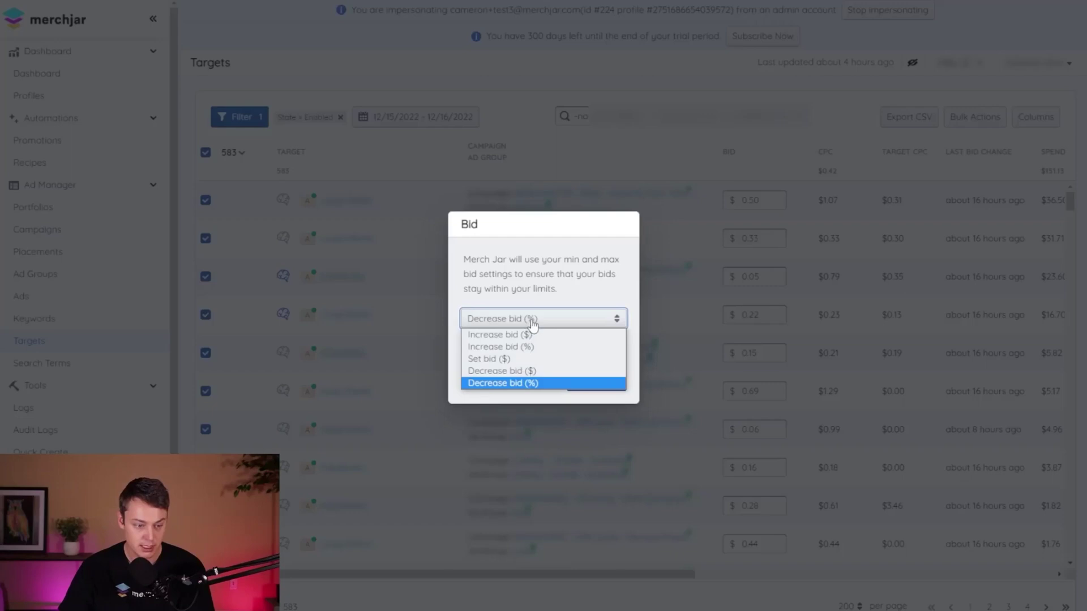
left_click(532, 383)
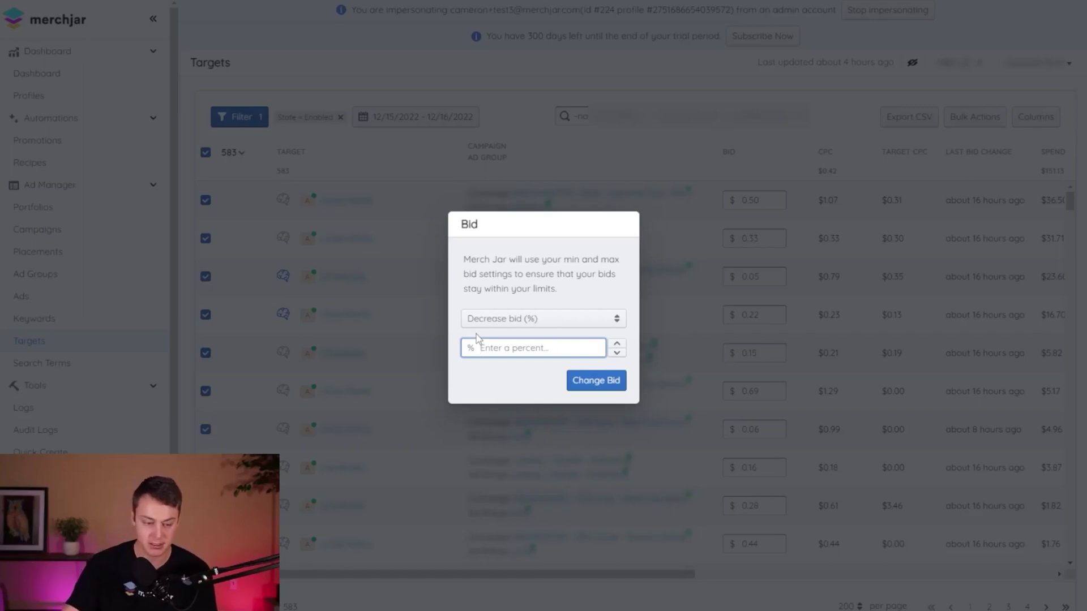
type("90")
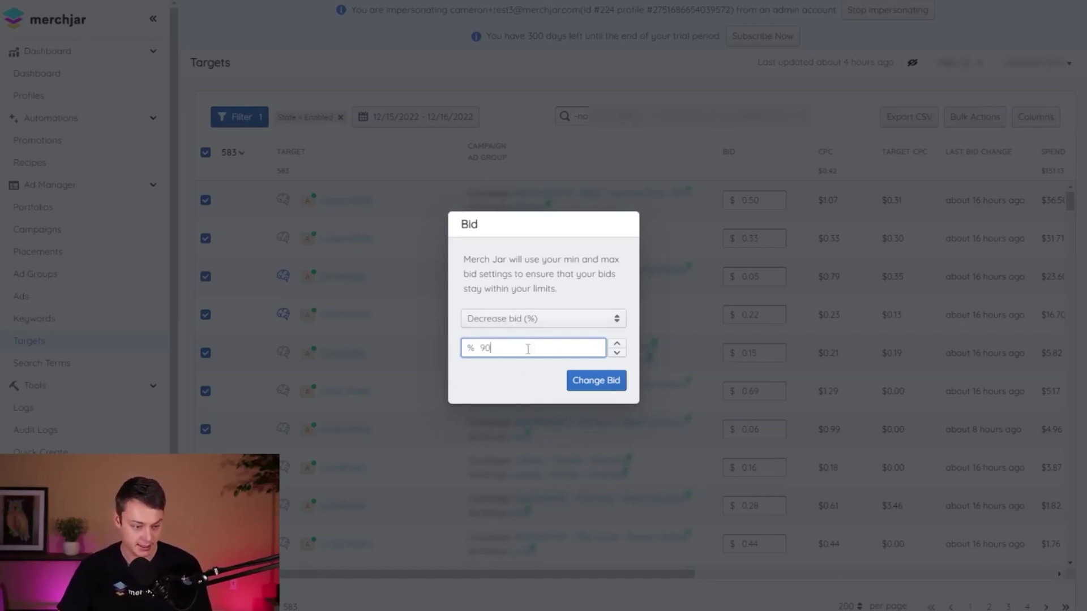
left_click_drag(515, 348, 463, 355)
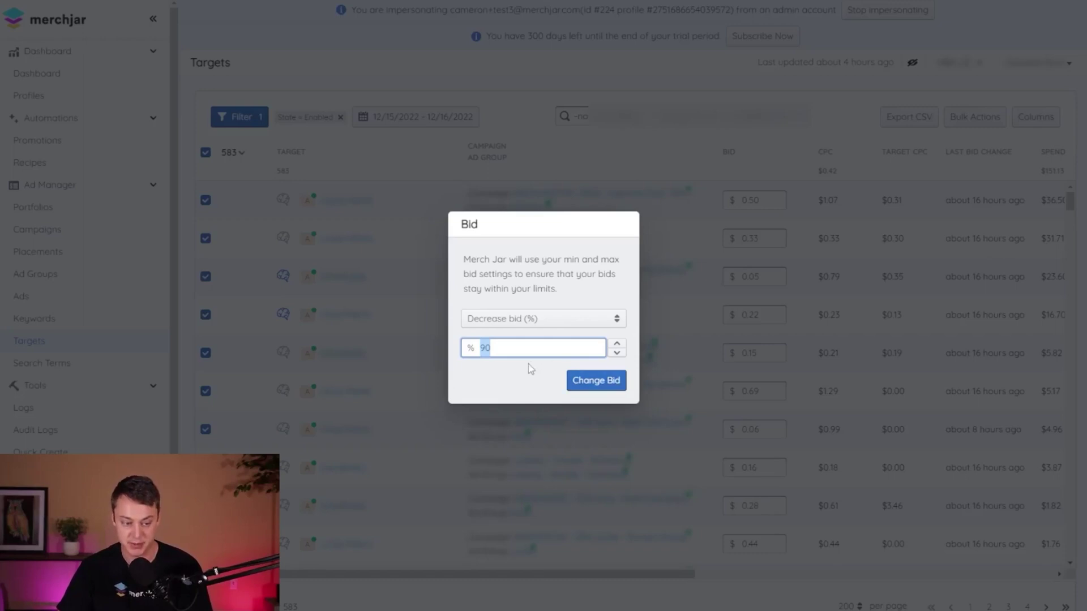
left_click(511, 347)
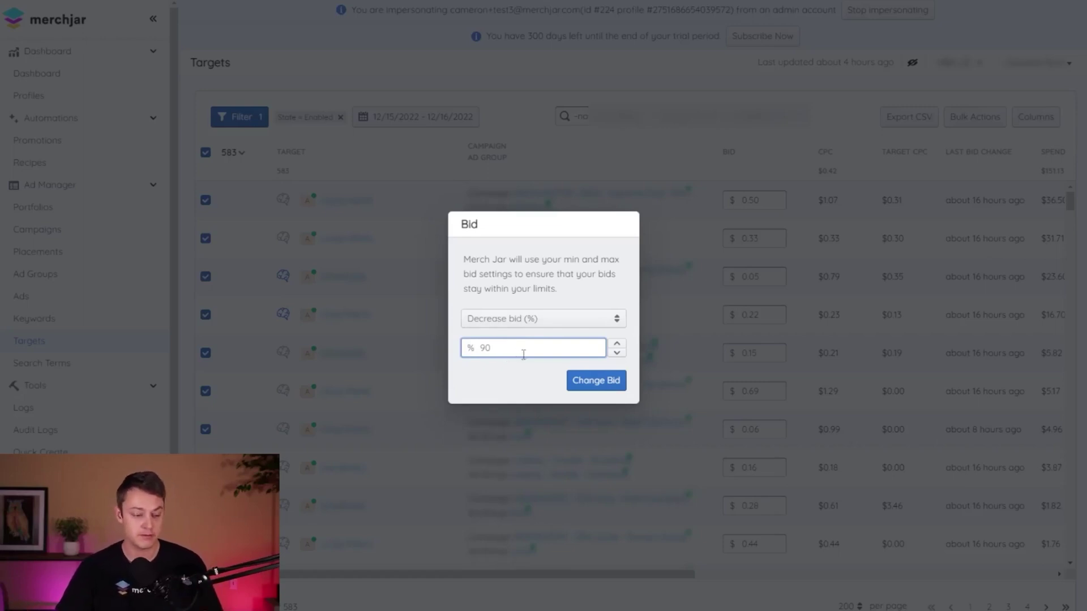
Step: Switch to Set bid ($) with a flat $0.02 and apply it to all targets
left_click(519, 318)
left_click(509, 359)
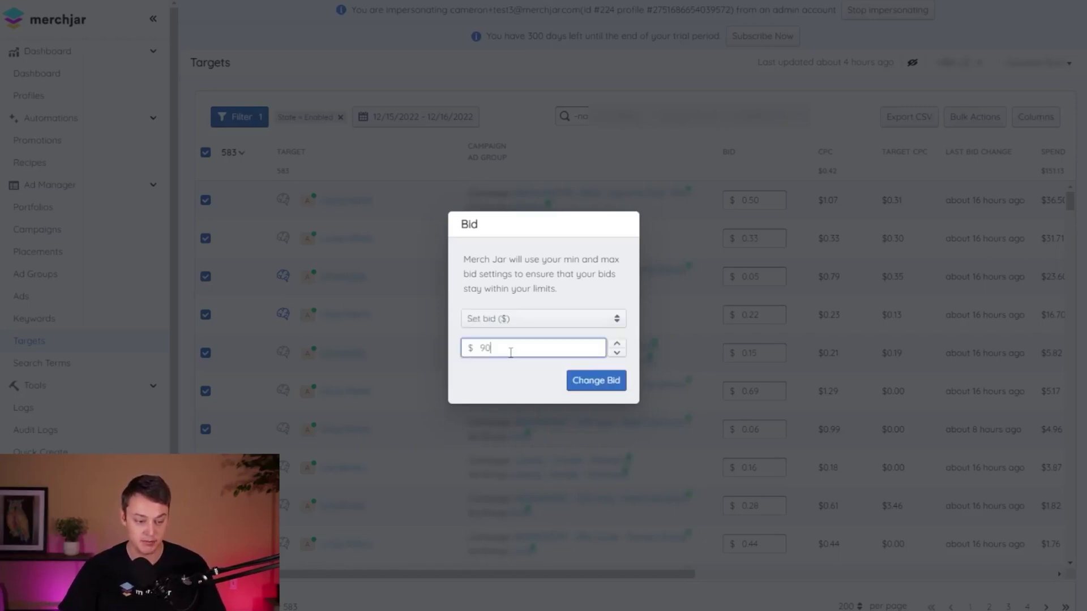
left_click_drag(509, 347, 436, 345)
key("BackSpace")
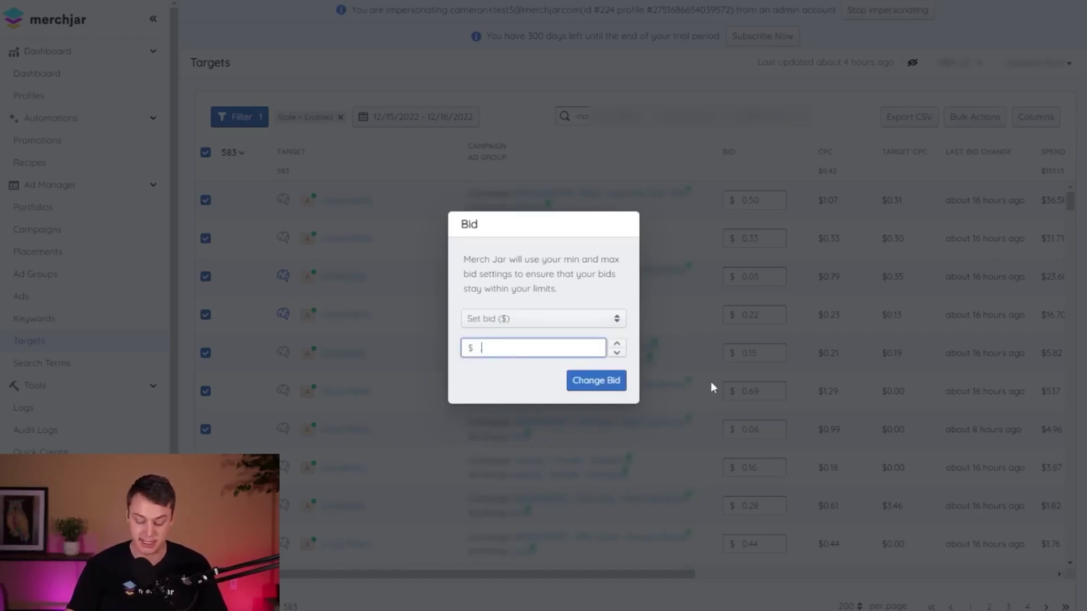
type(".02")
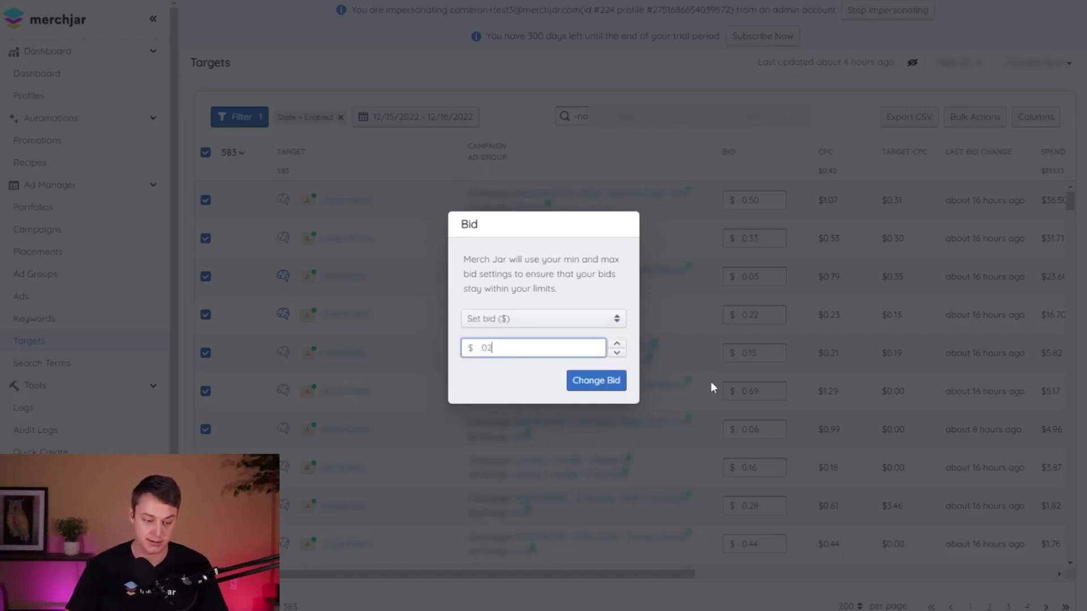
left_click(612, 381)
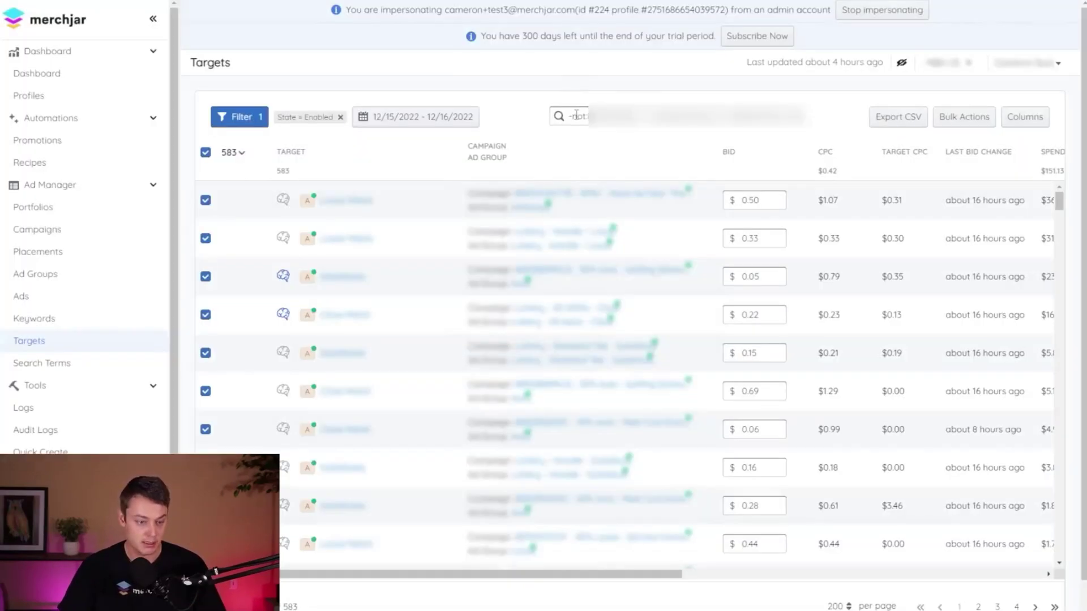
triple_click(576, 116)
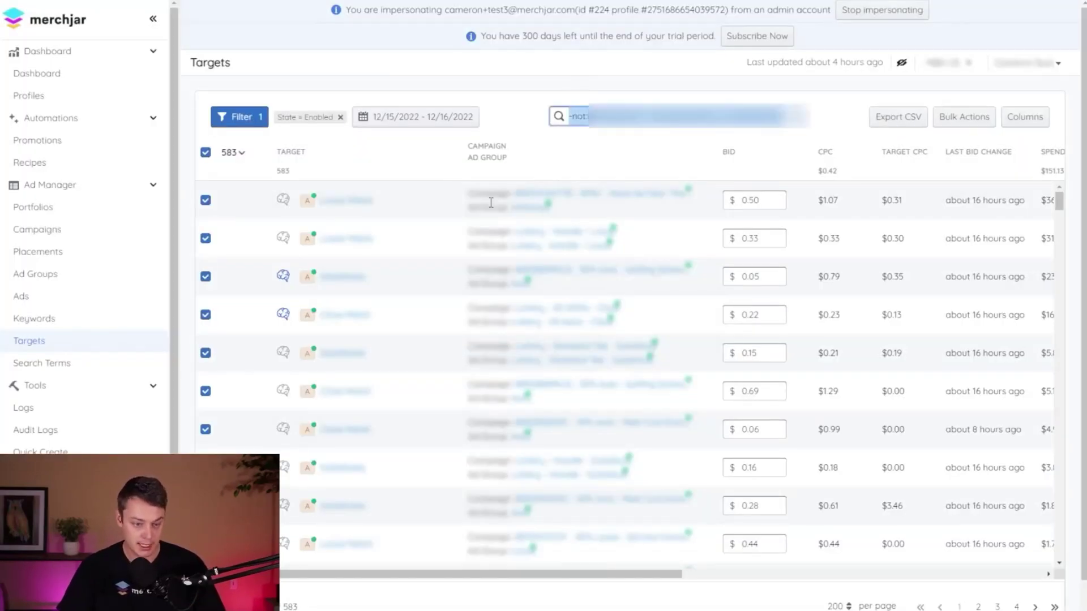
Step: Go to the Keywords page under Ad Manager in the sidebar
left_click(39, 320)
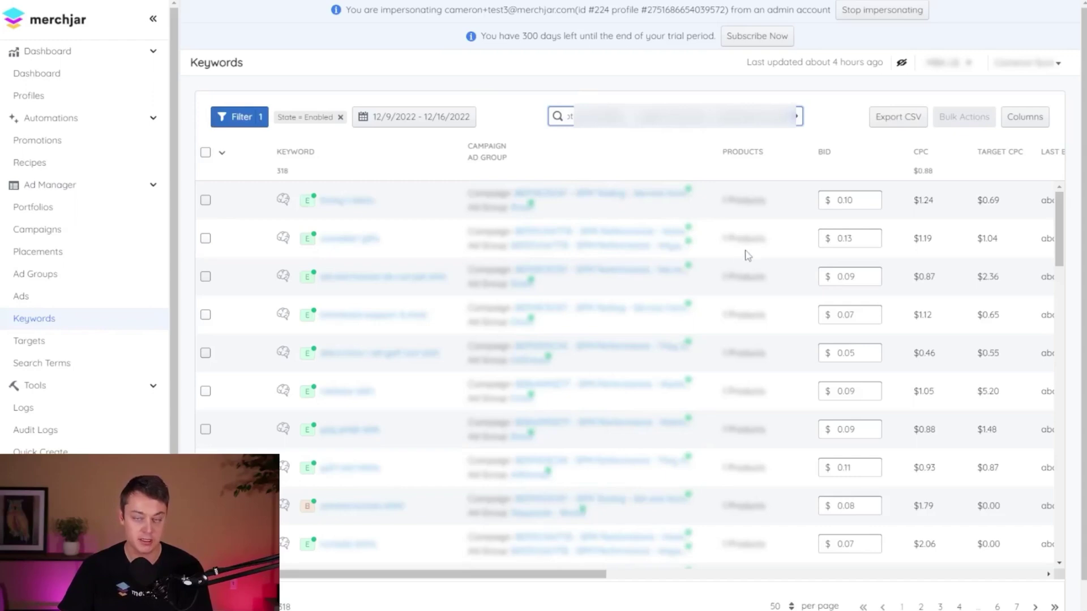
Step: Select all 318 filtered keywords across pages and start a bulk bid change
left_click(221, 153)
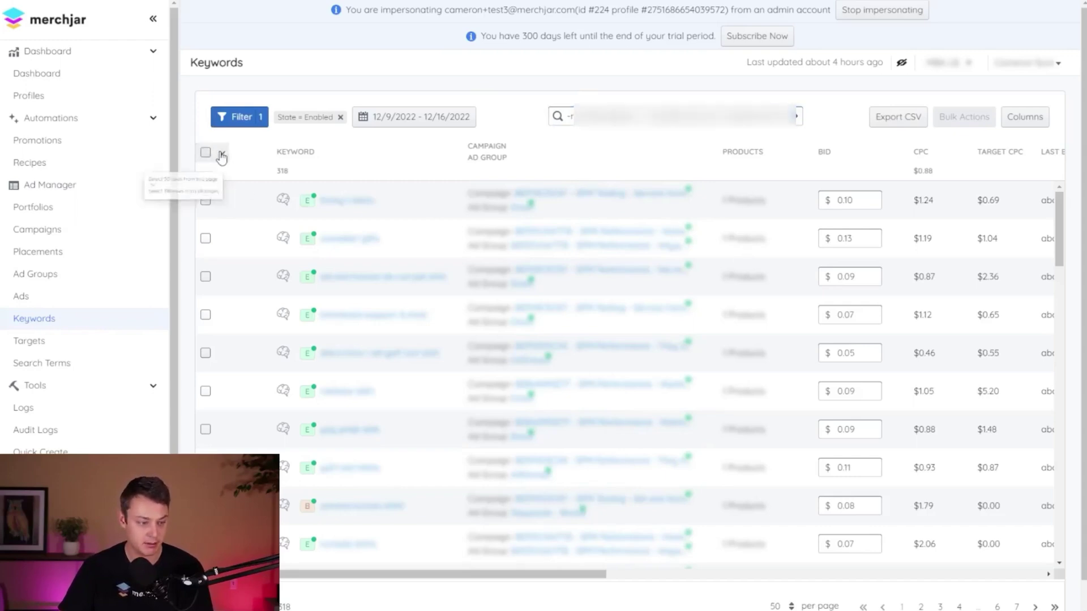
left_click(146, 208)
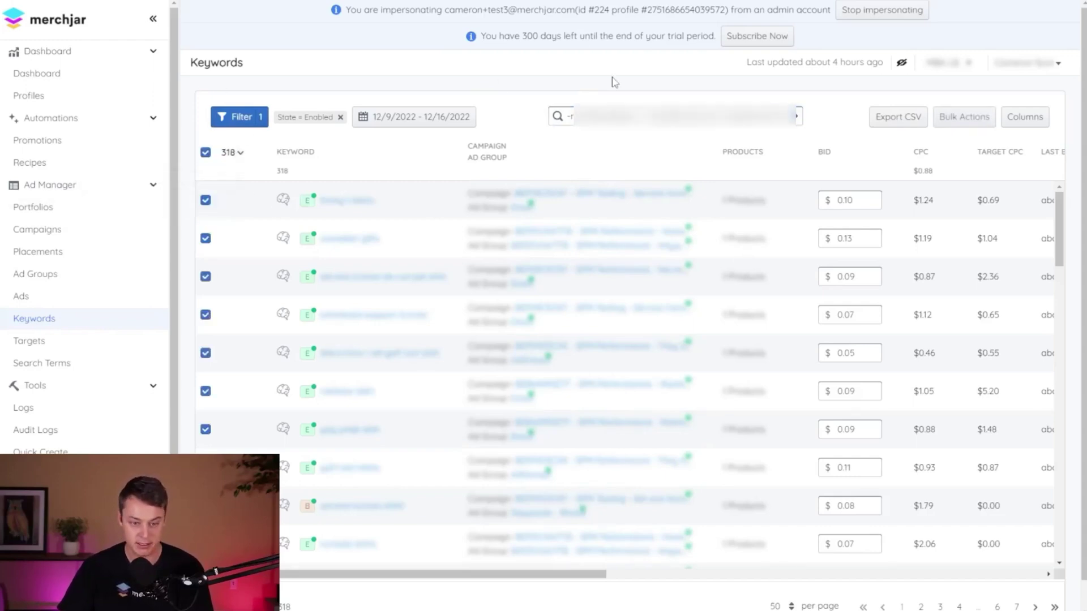
left_click(965, 119)
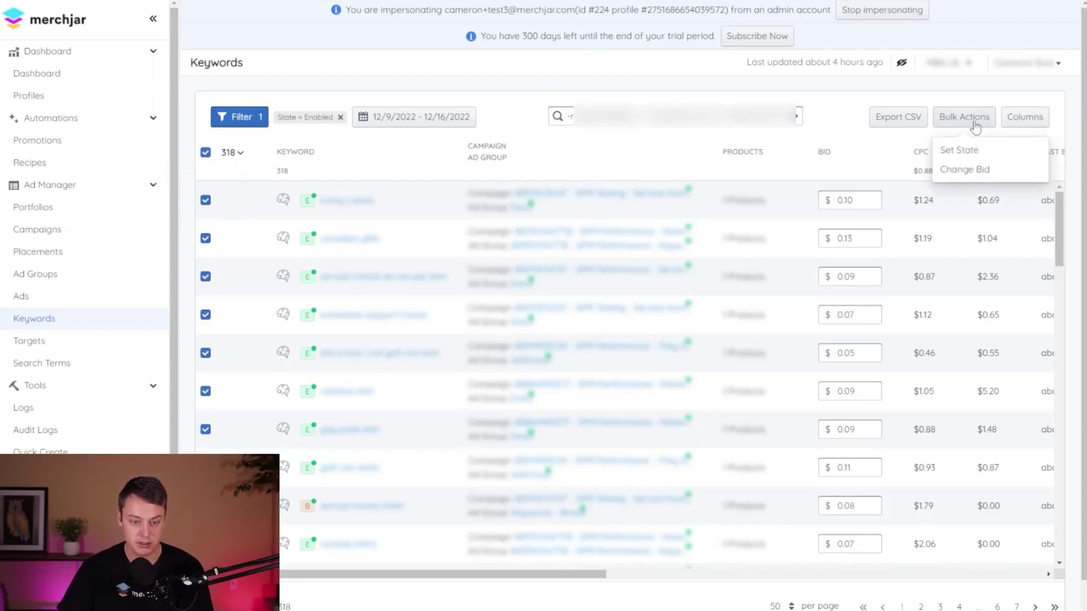
left_click(971, 170)
Step: Enter a 90% decrease, keeping Decrease bid (%) as the adjustment type
left_click(544, 351)
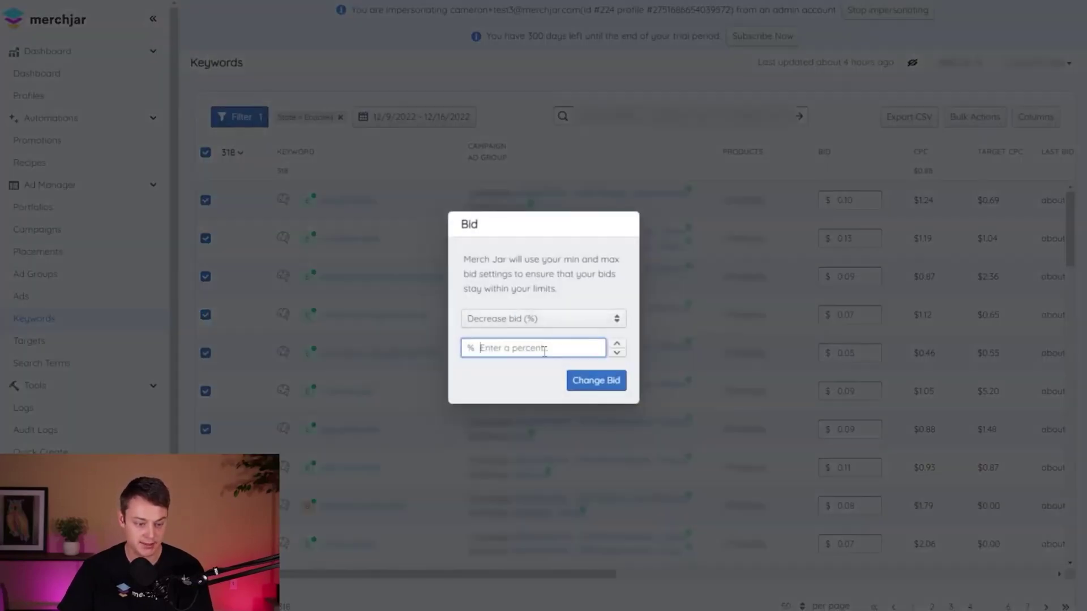
type("90")
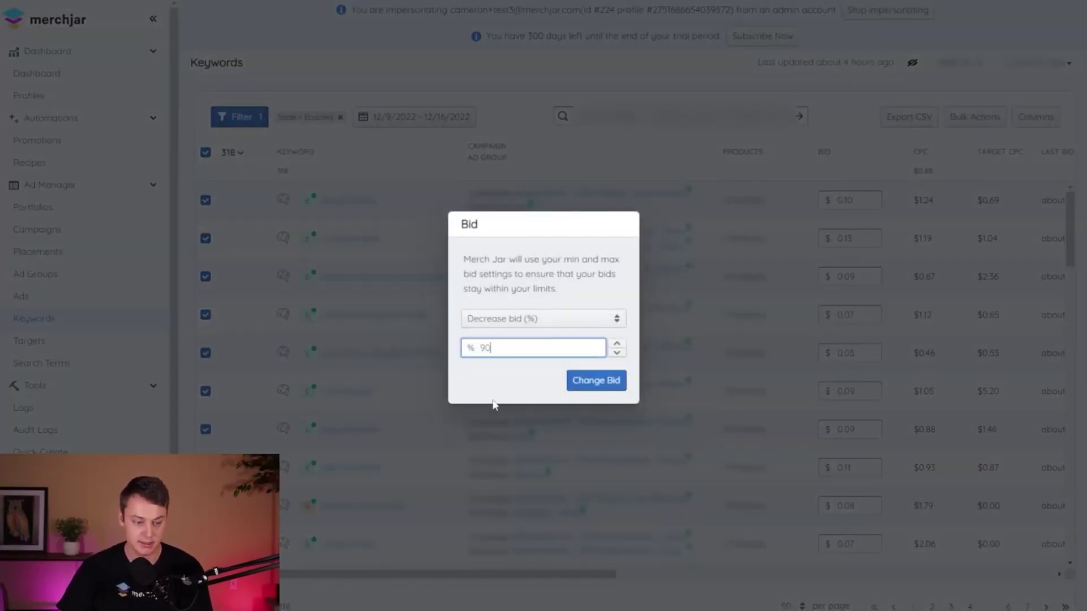
left_click(570, 318)
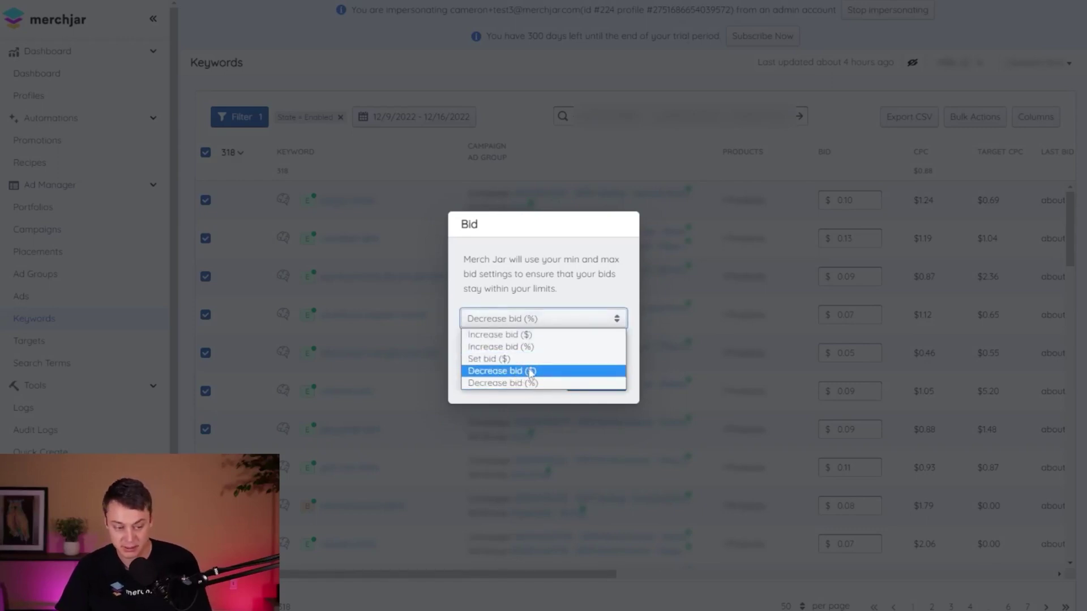
left_click(586, 256)
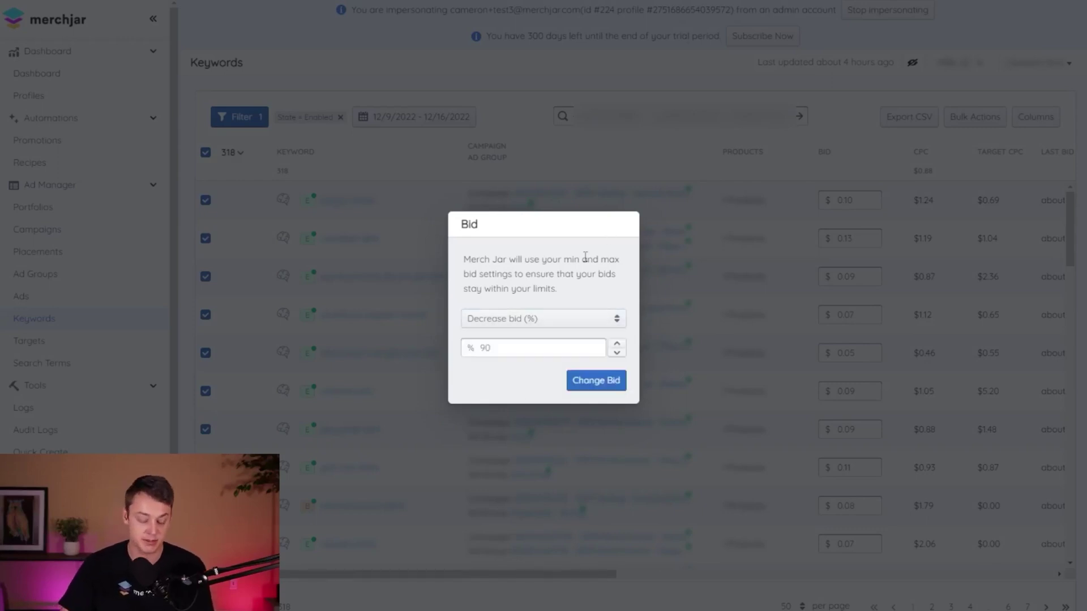
double_click(481, 351)
left_click(496, 379)
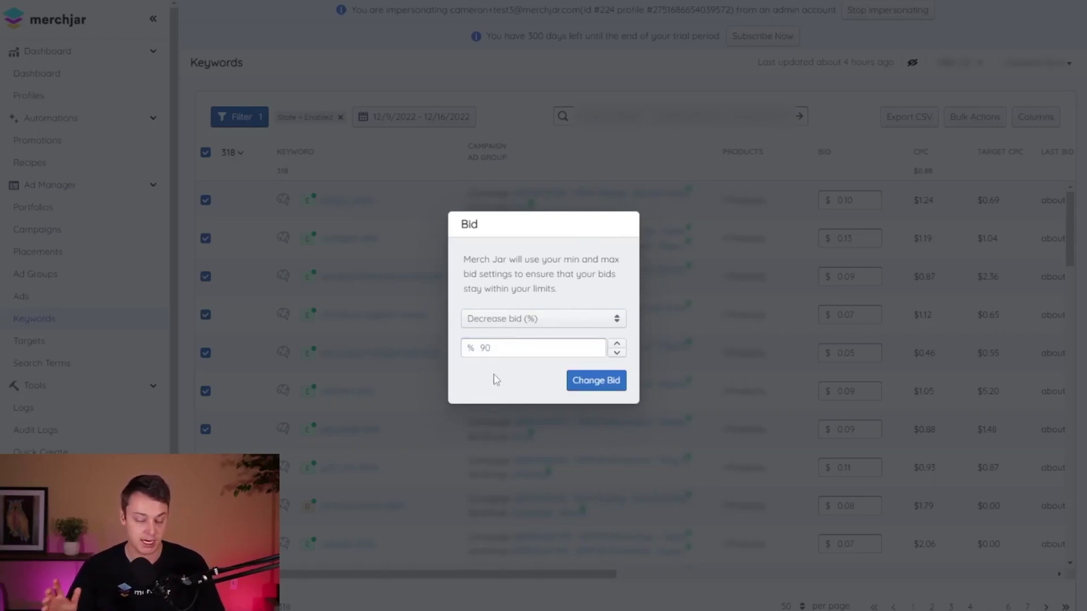
Step: Close the Bid dialog by clicking outside it, without pressing Change Bid
left_click(643, 86)
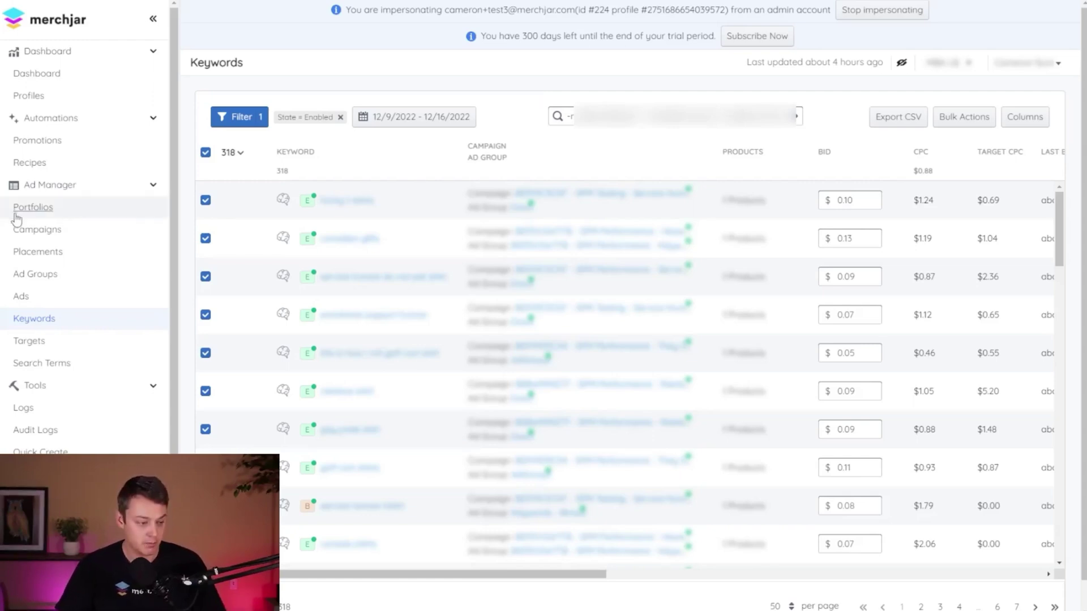
Step: On the Campaigns page, filter enabled campaigns to budgets above $5
left_click(37, 230)
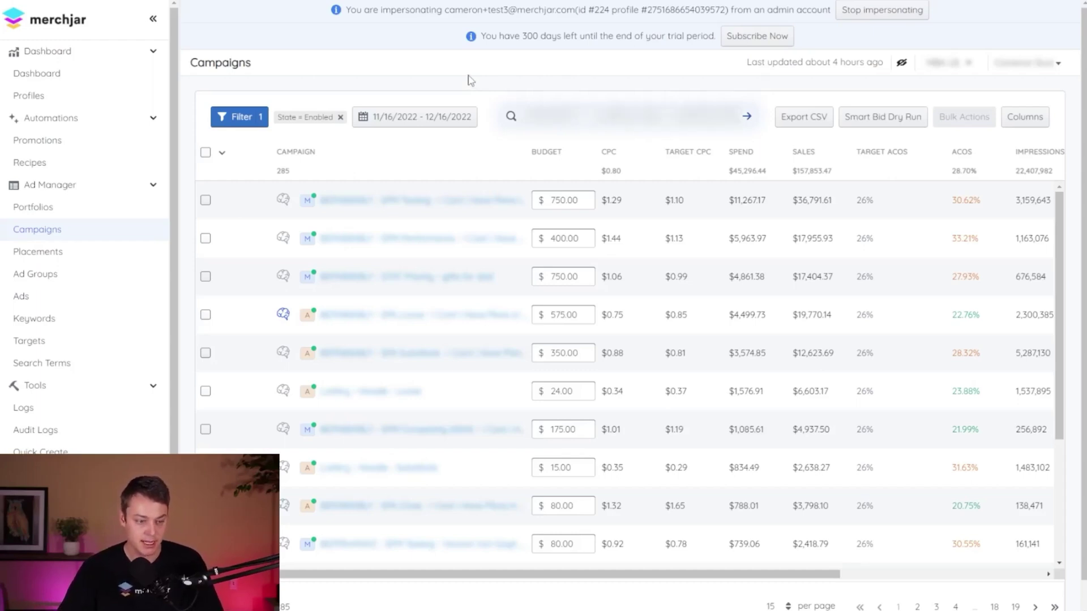
key("Return")
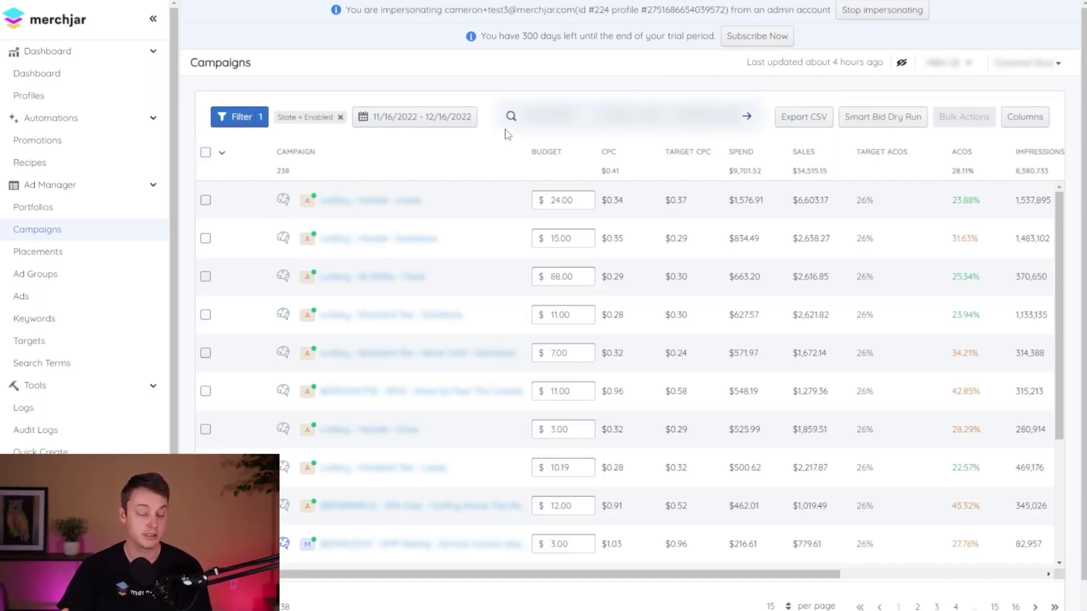
left_click(235, 116)
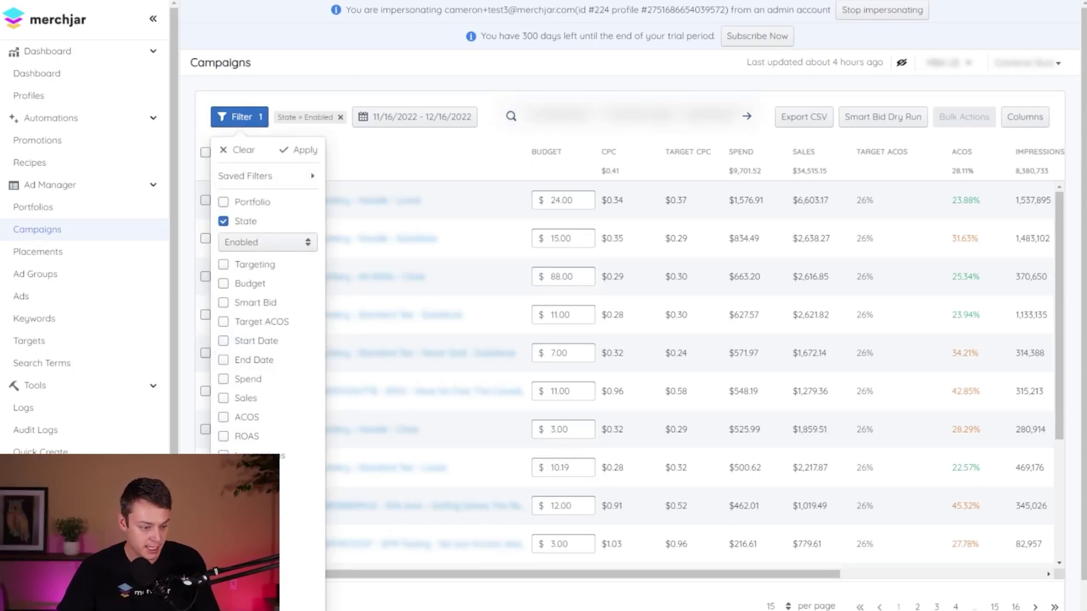
left_click(224, 284)
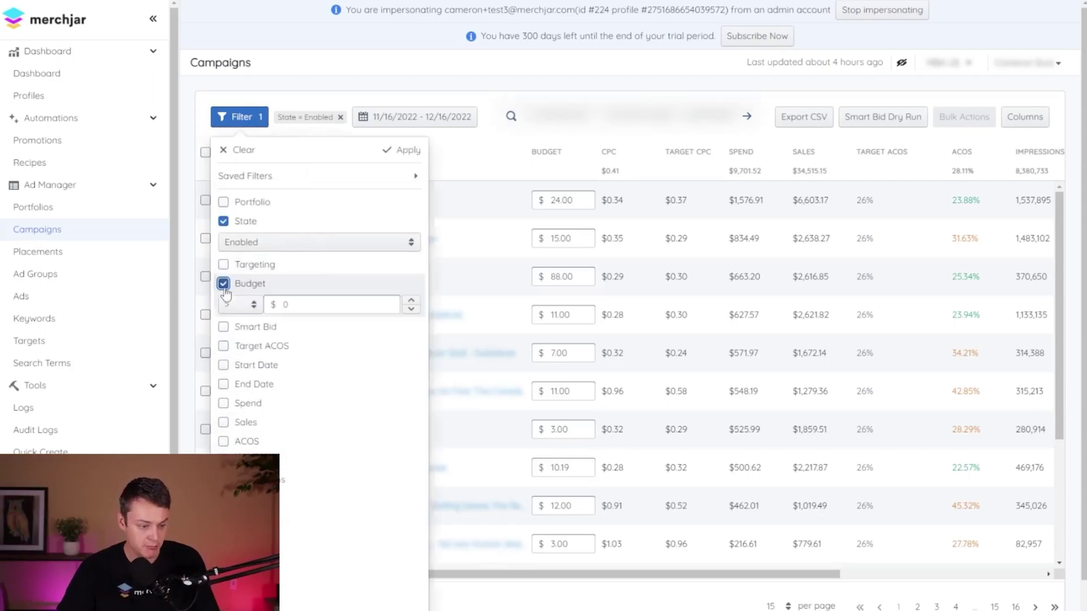
left_click(302, 304)
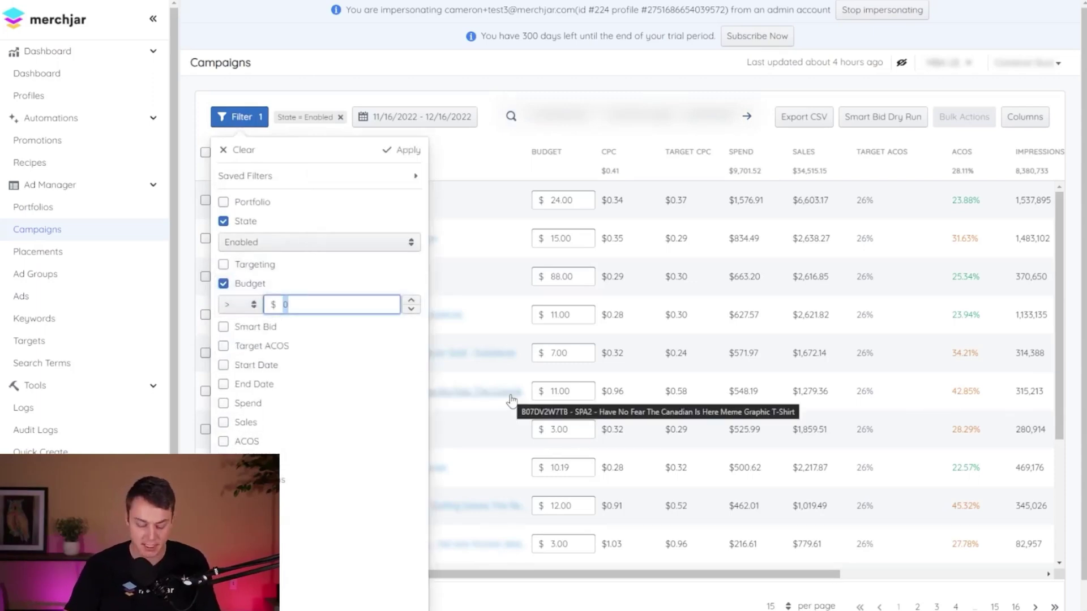
type("5")
key("Return")
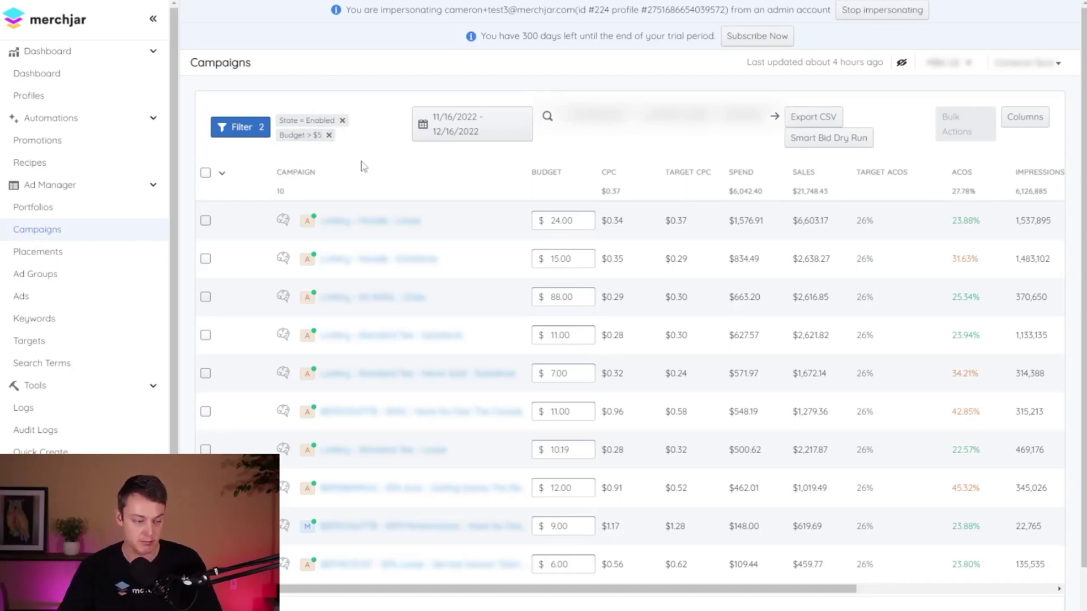
Step: Select all 10 campaigns, enter a 90% daily budget decrease, then close the dialog unapplied
left_click(222, 172)
left_click(208, 227)
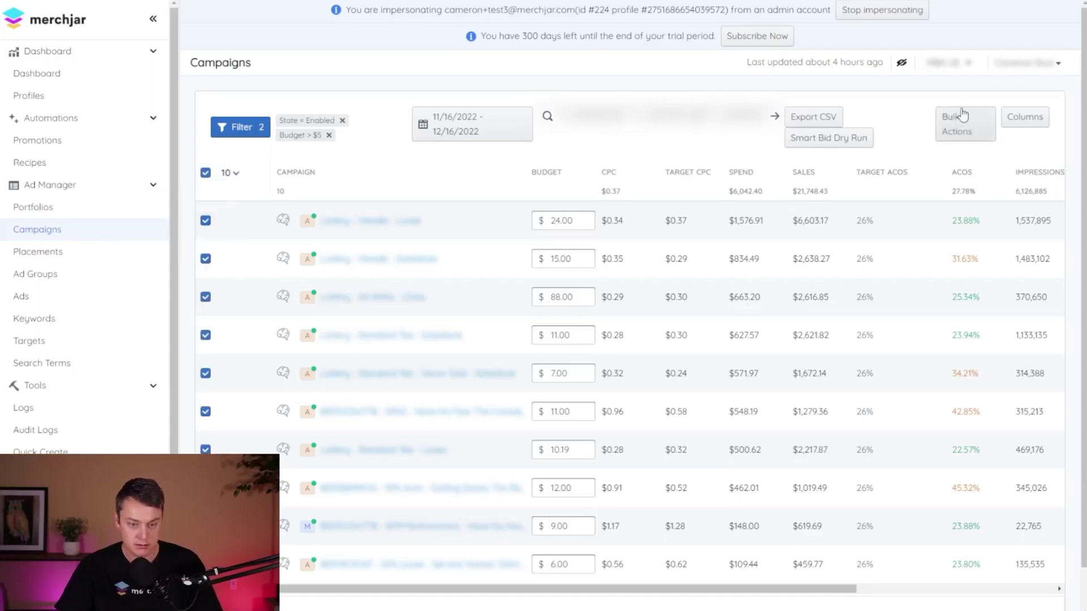
left_click(979, 130)
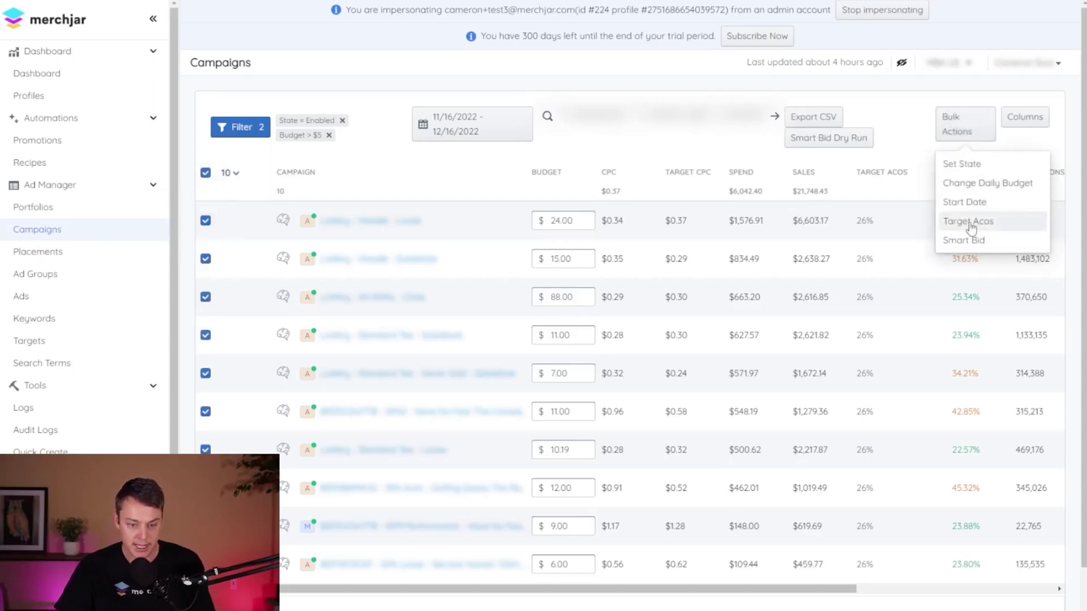
left_click(986, 182)
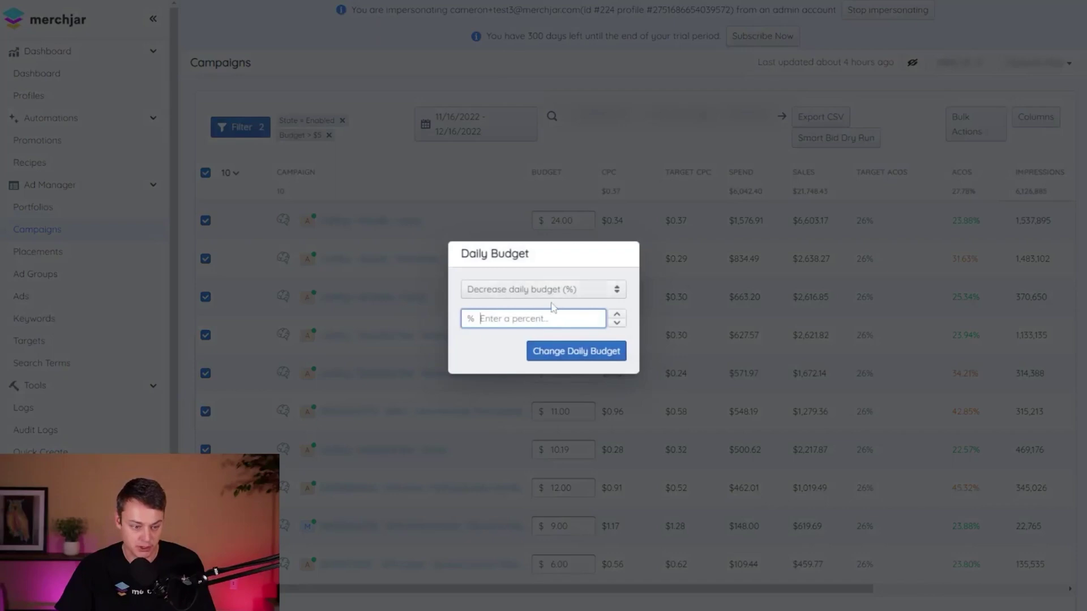
left_click(531, 292)
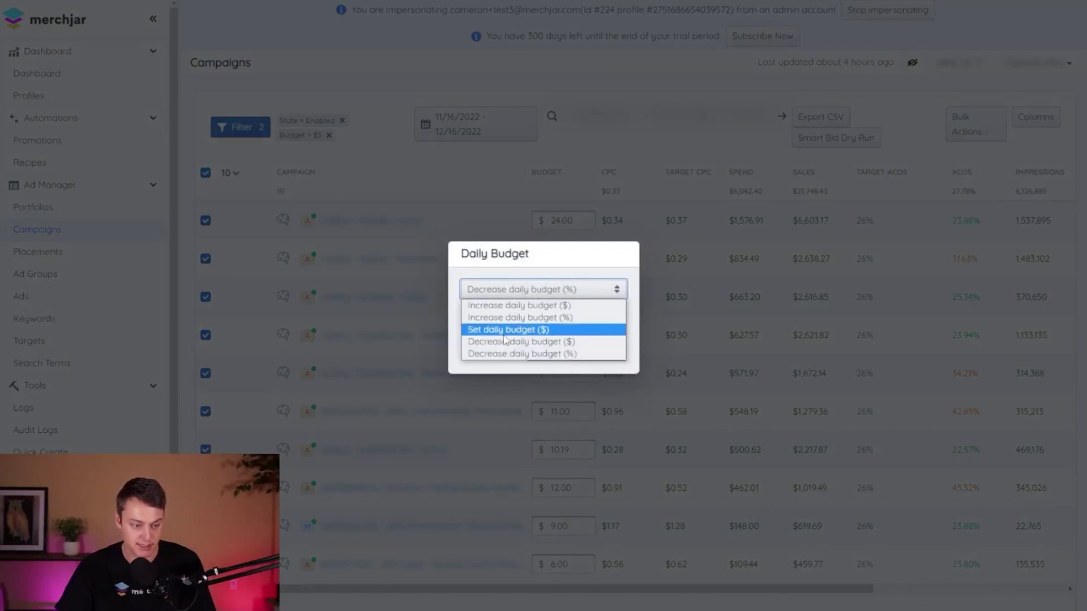
left_click(574, 253)
left_click(490, 317)
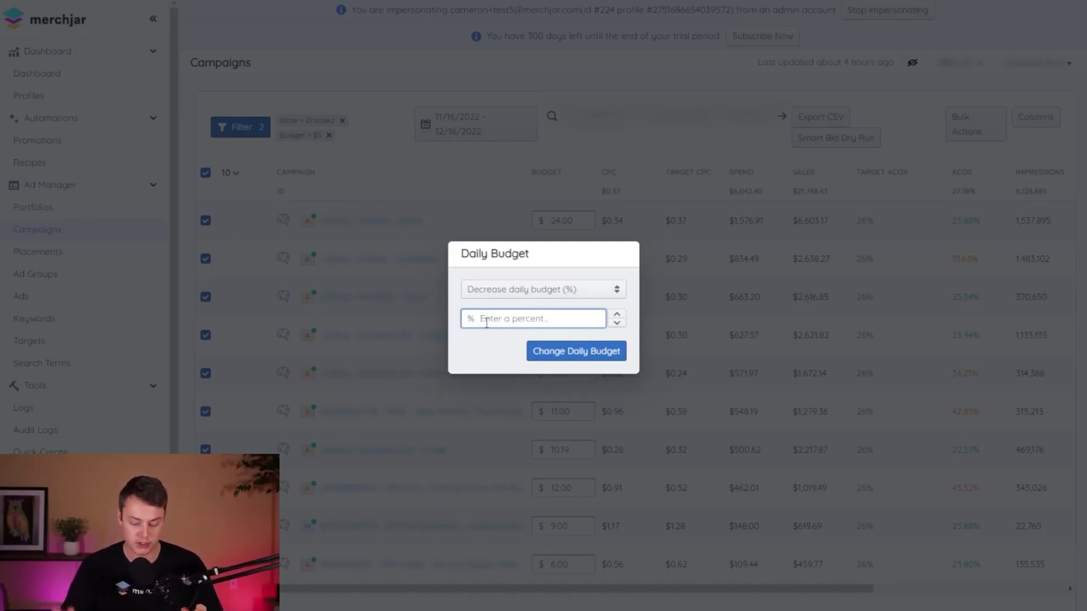
type("90")
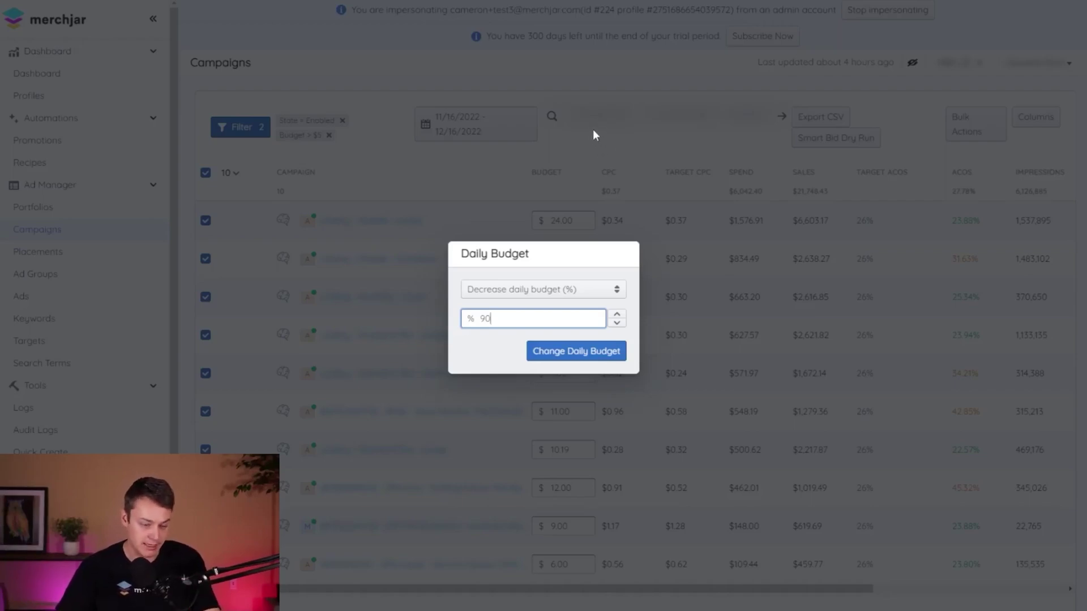
left_click(622, 138)
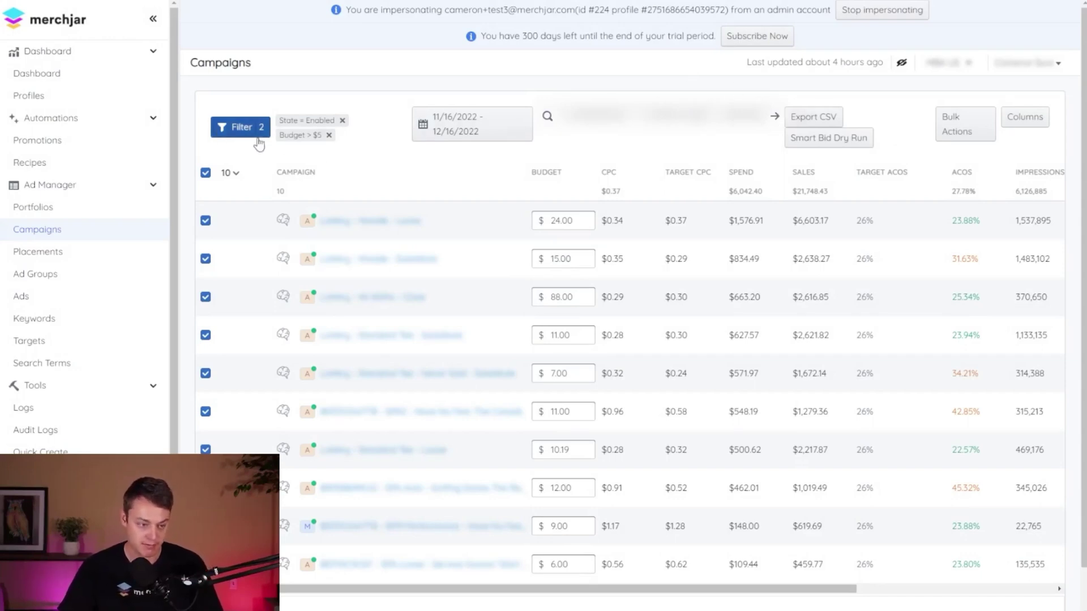
Step: Change the campaign filter to budgets between $0 and $5 and apply it
left_click(223, 130)
scroll(236, 429, "down", 1)
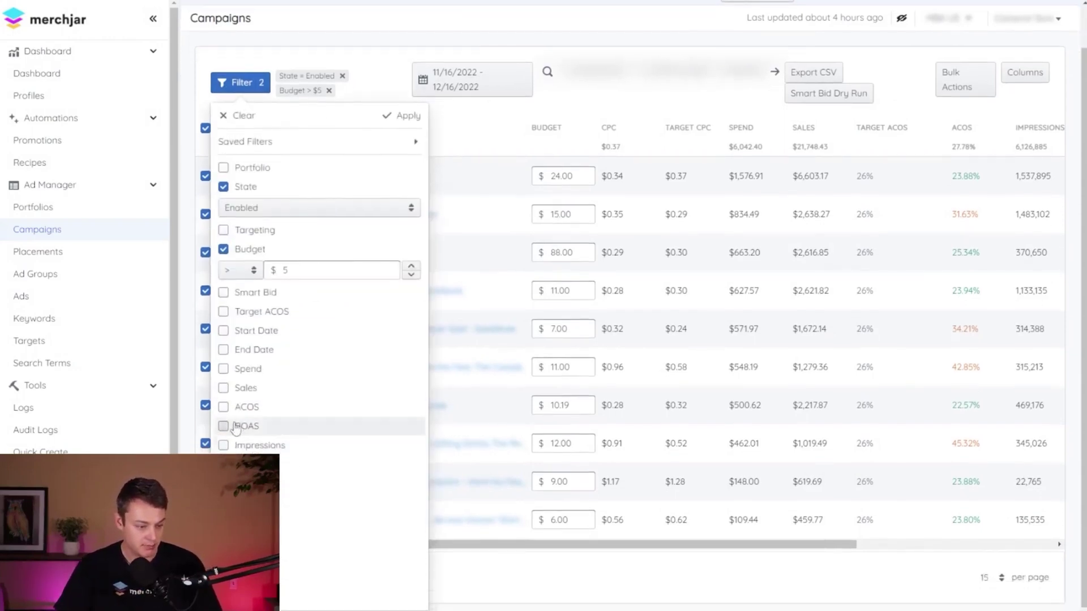
left_click(239, 271)
left_click(240, 371)
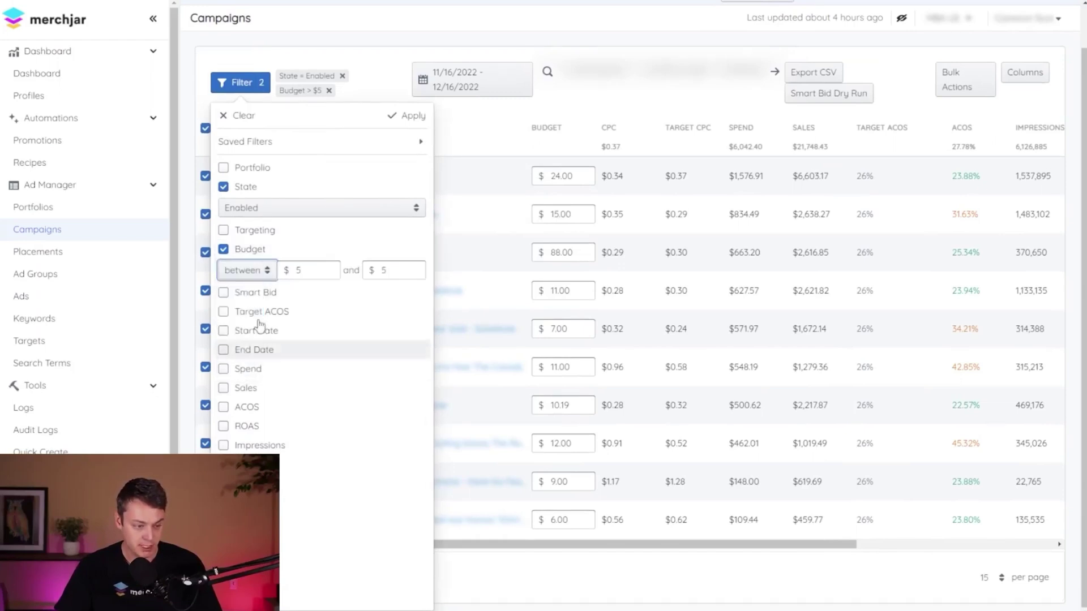
key("Tab")
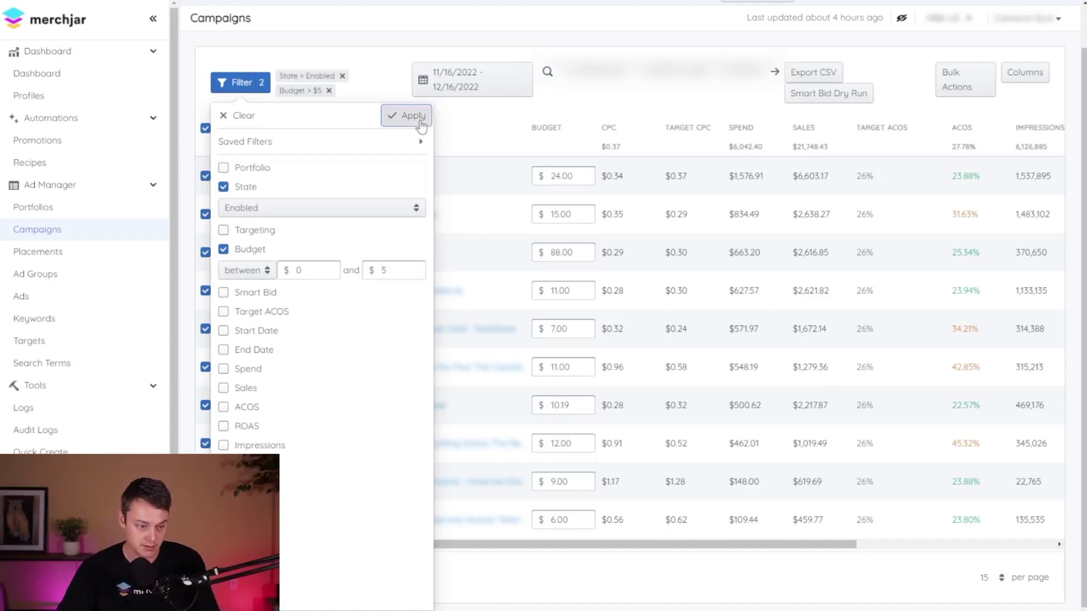
left_click(396, 116)
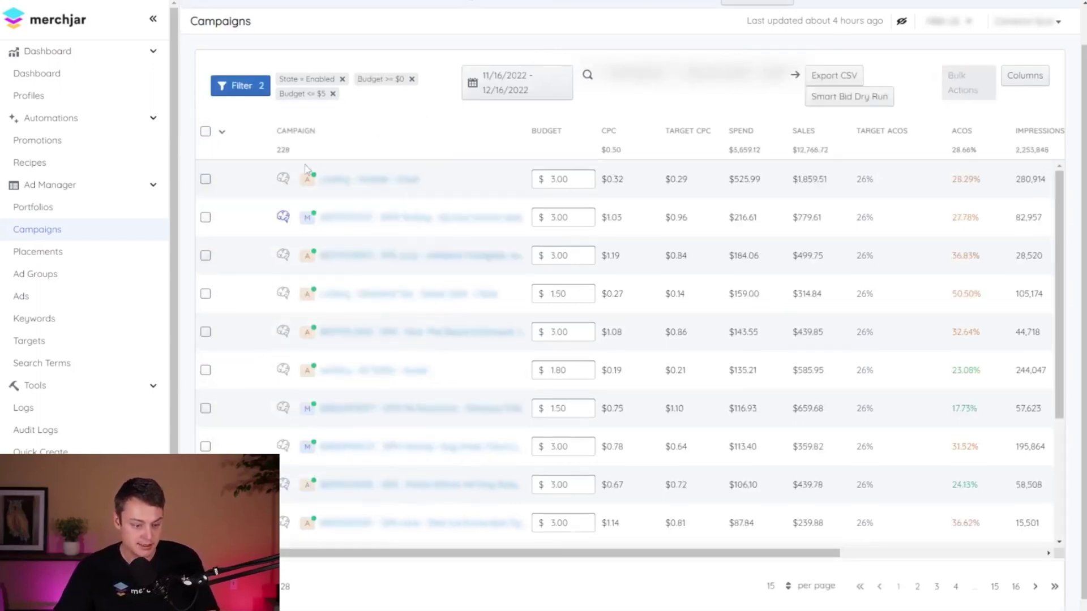
Step: Select all 228 campaigns across every page and open the daily budget change
left_click(223, 133)
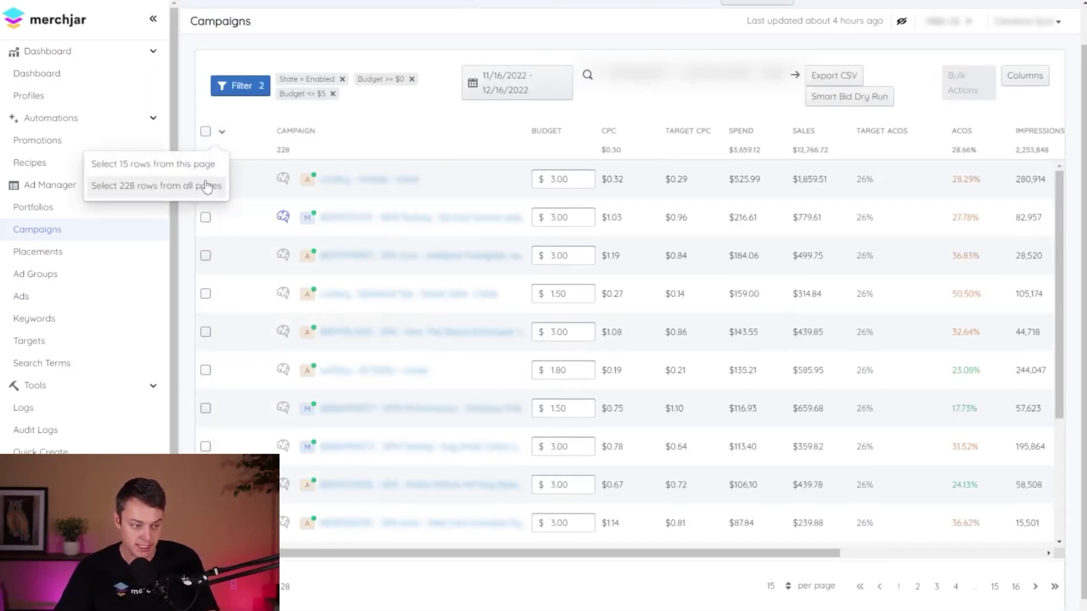
left_click(201, 187)
left_click(965, 82)
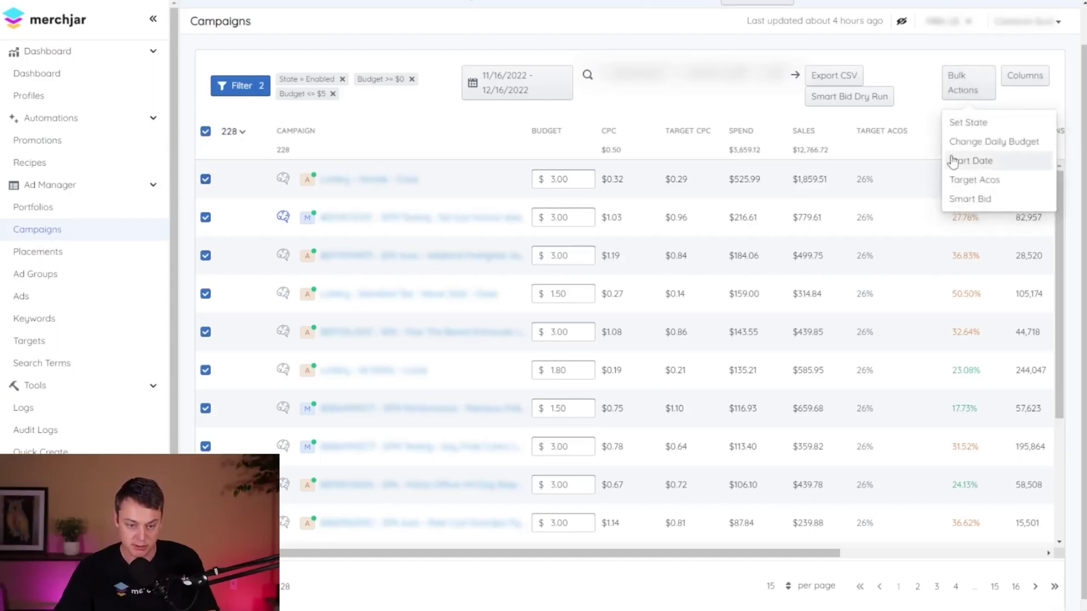
left_click(996, 142)
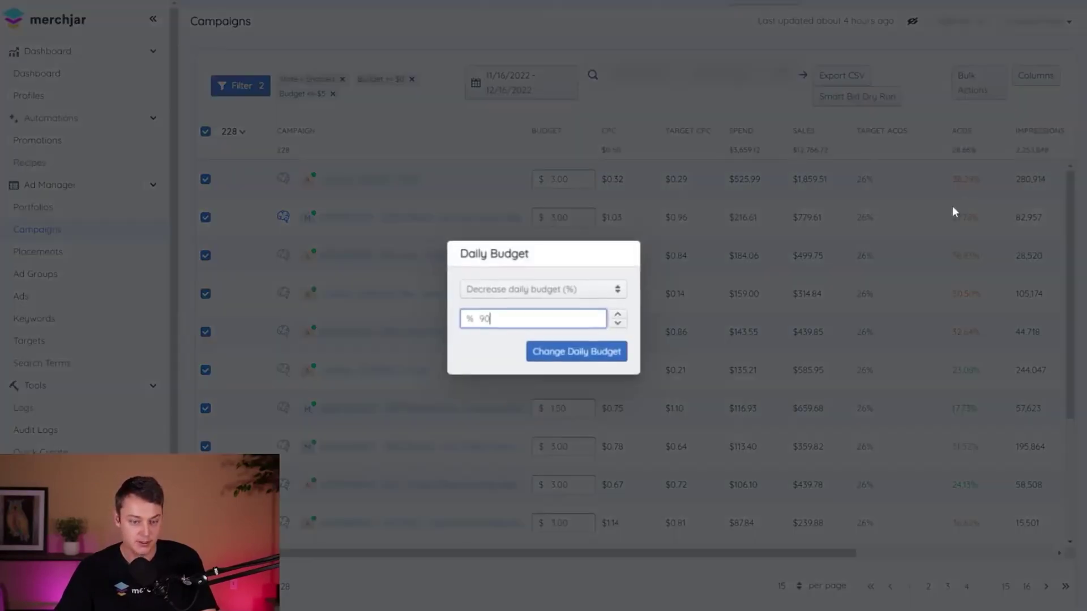
left_click(552, 289)
left_click(484, 327)
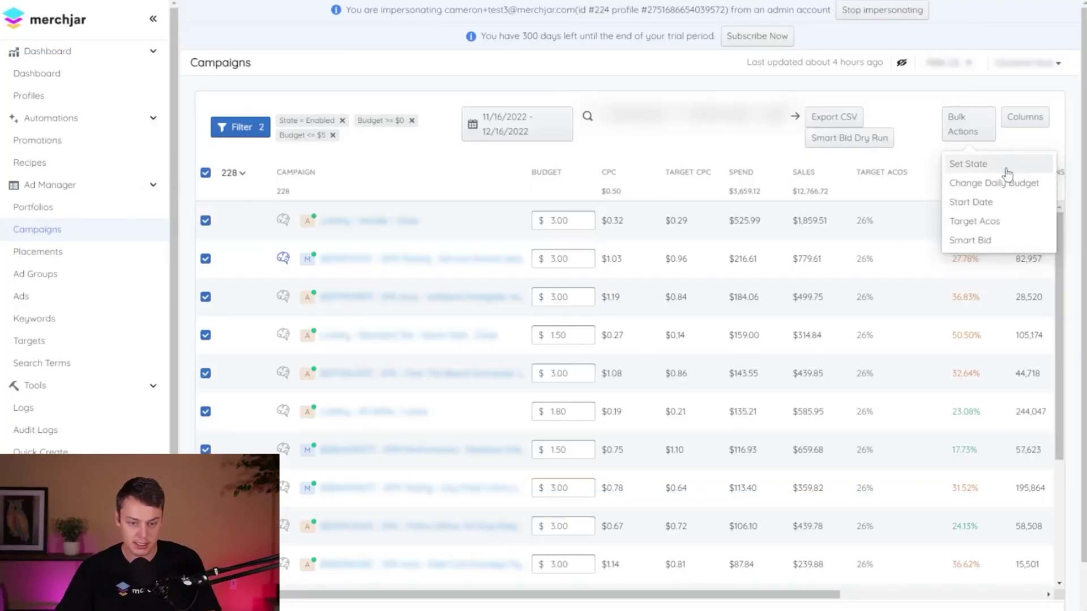
Step: Set a fixed $1 daily budget for all selected campaigns and confirm
left_click(1009, 188)
left_click(522, 291)
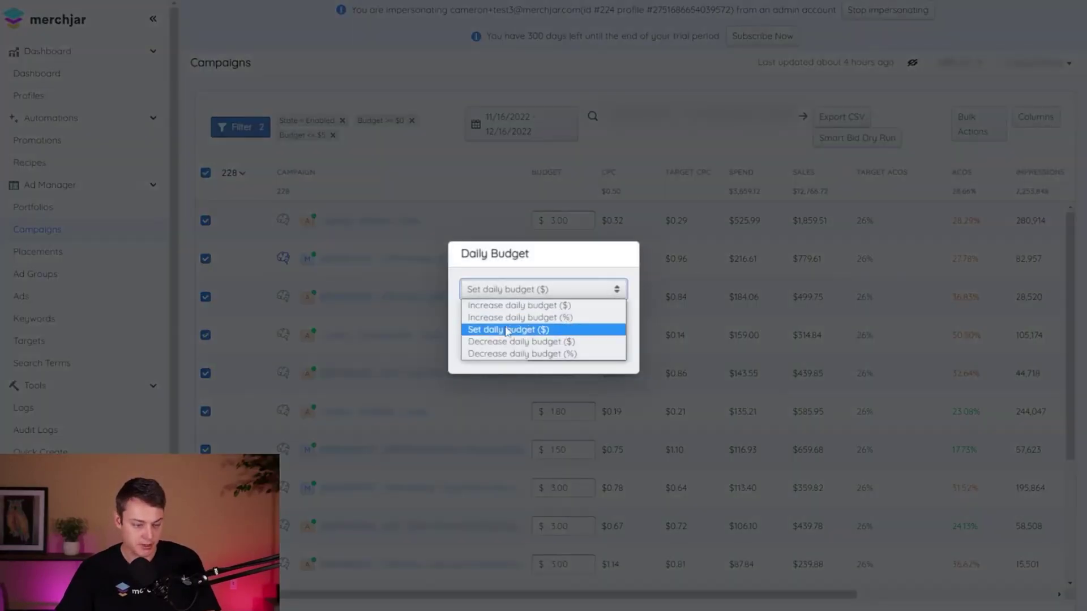
left_click(505, 330)
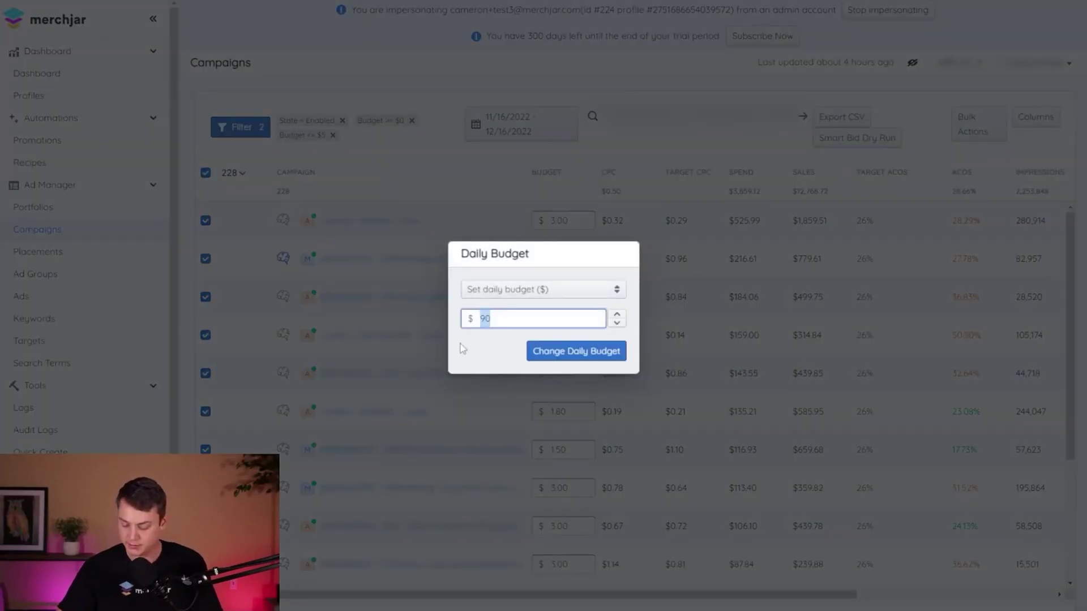
type("1")
left_click(560, 354)
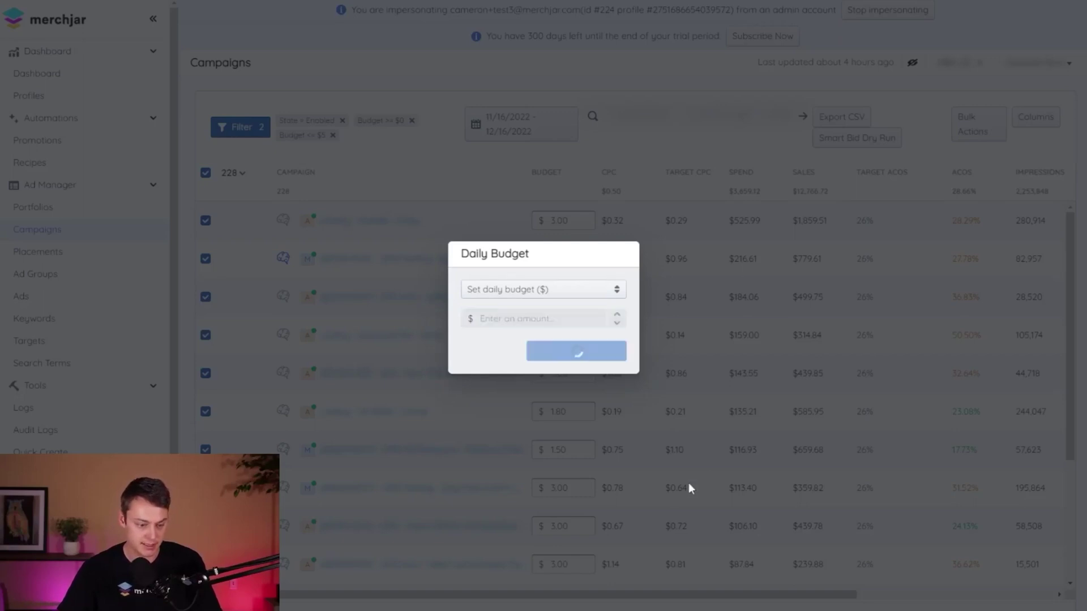